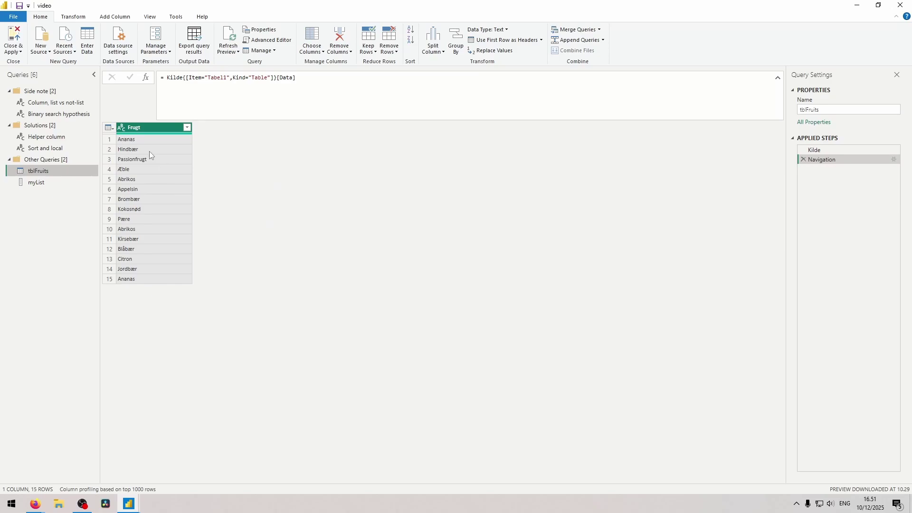
Step: Inspect the repeated Ananas and Abrikos entries in the Frugt column of the tblFruits query
click(129, 142)
click(137, 279)
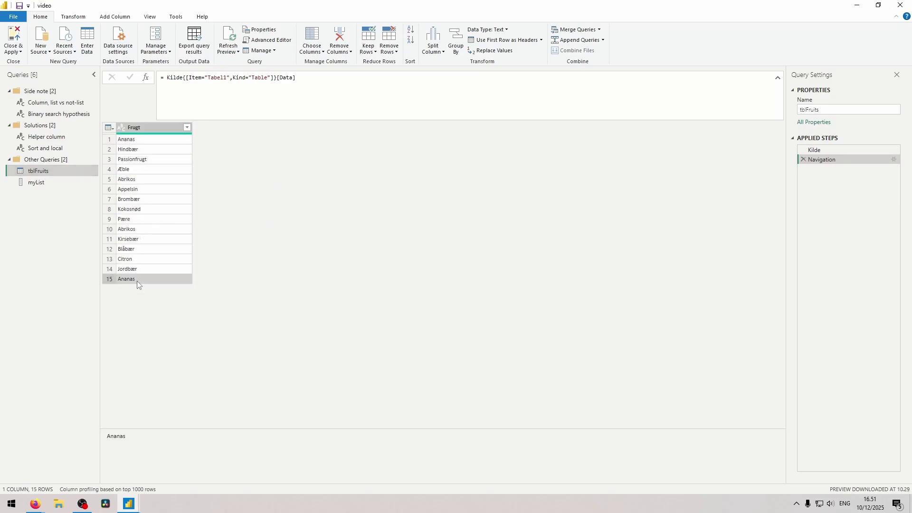
click(153, 229)
click(156, 183)
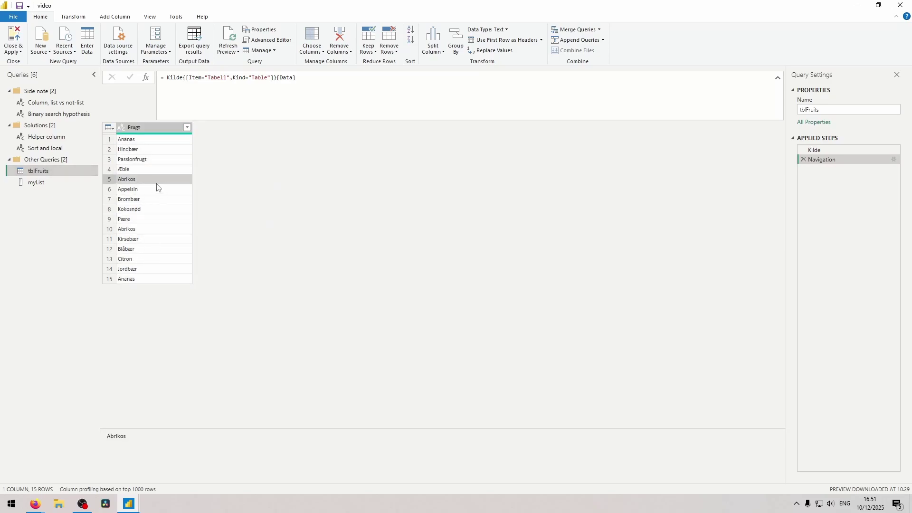
click(138, 142)
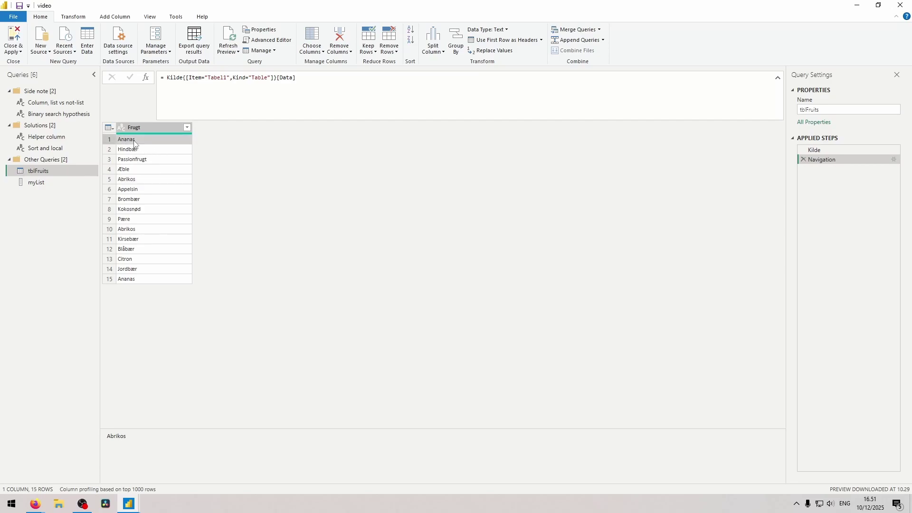
click(143, 278)
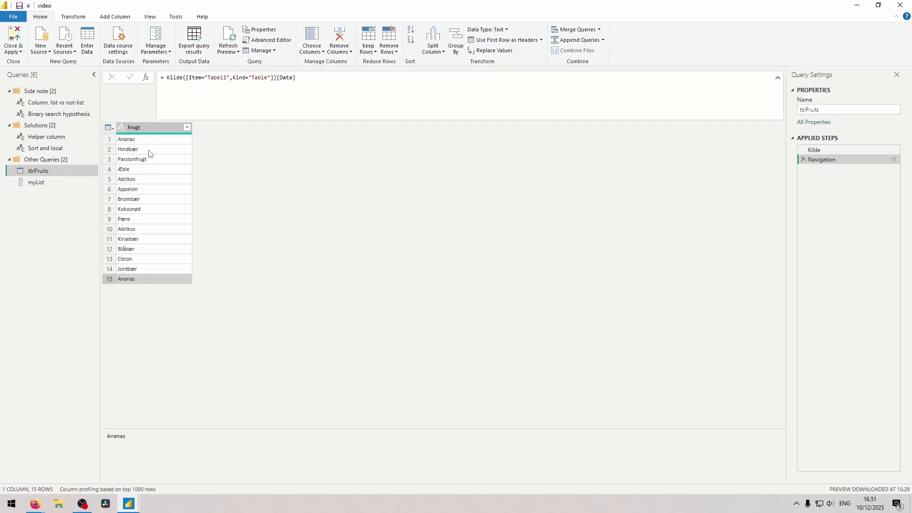
click(146, 150)
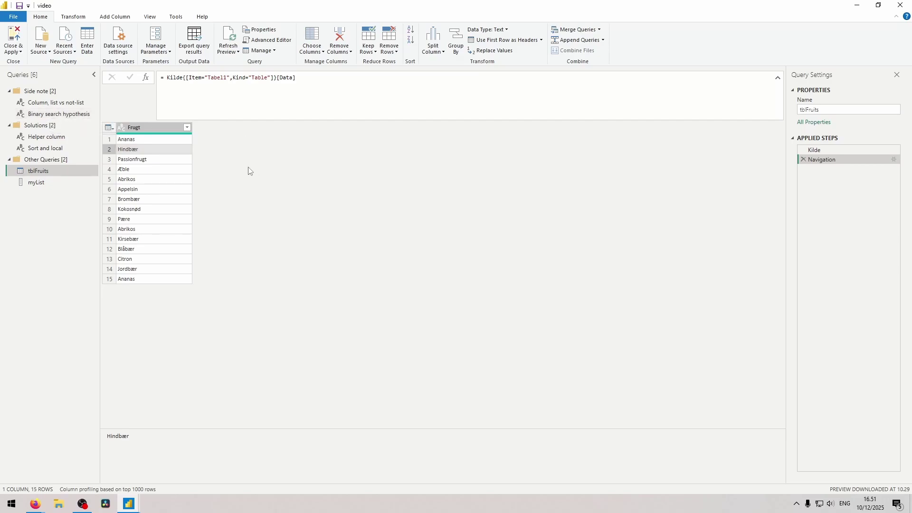
Step: In the "Column, list vs not-list" query, wrap tblFruits in Table.Group keyed on "Frugt" with a "Count" aggregation using Table.RowCount
click(90, 106)
double_click(192, 77)
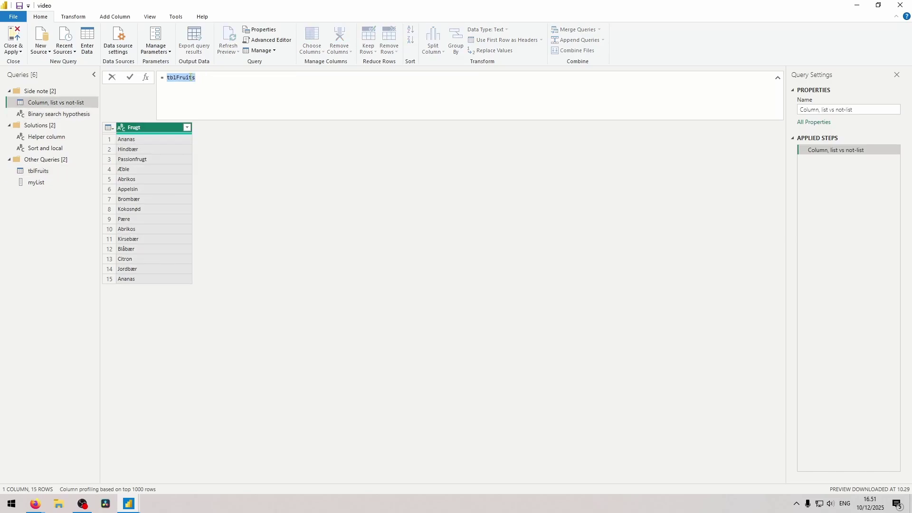
mouse_move(188, 77)
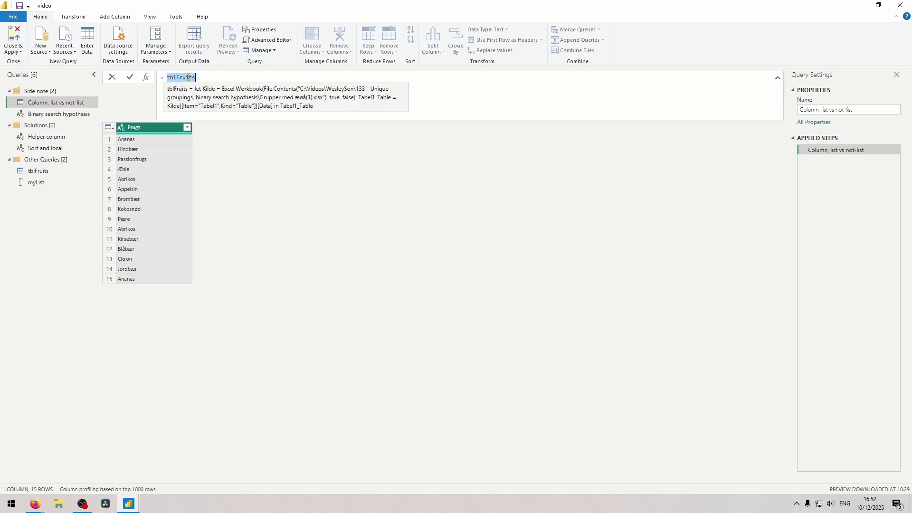
text(Table.Group(tblF)
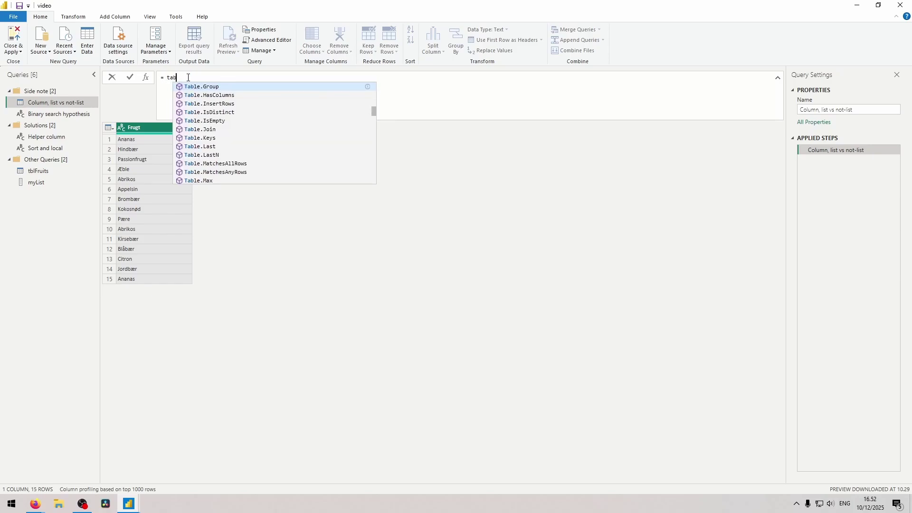
key(Tab)
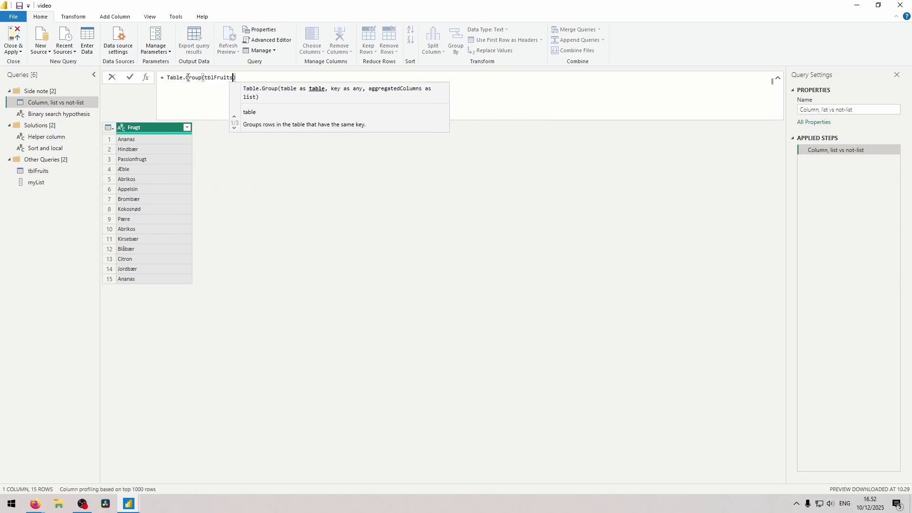
text(, ")
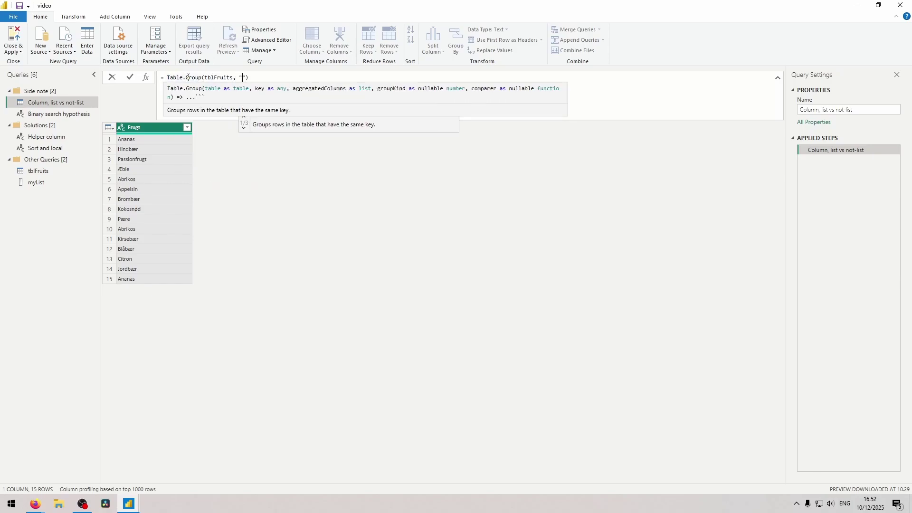
text(Frugt", {)
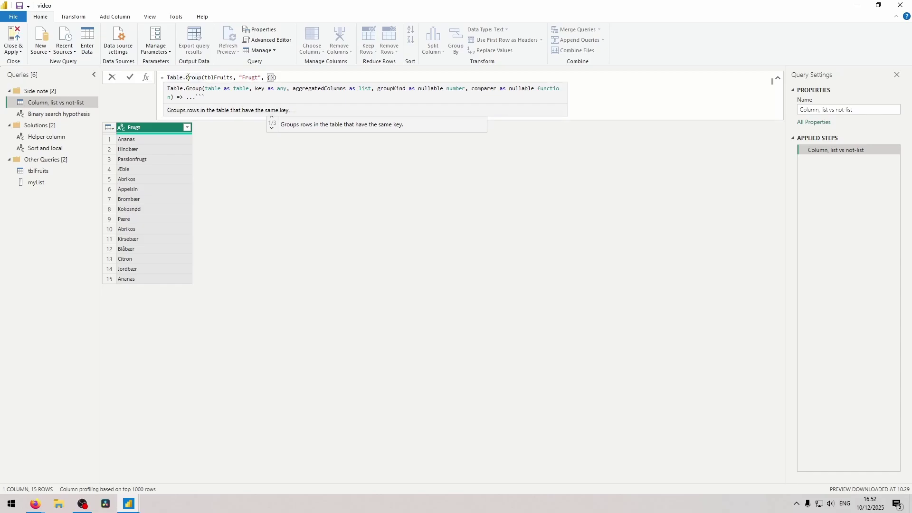
text("Count", )
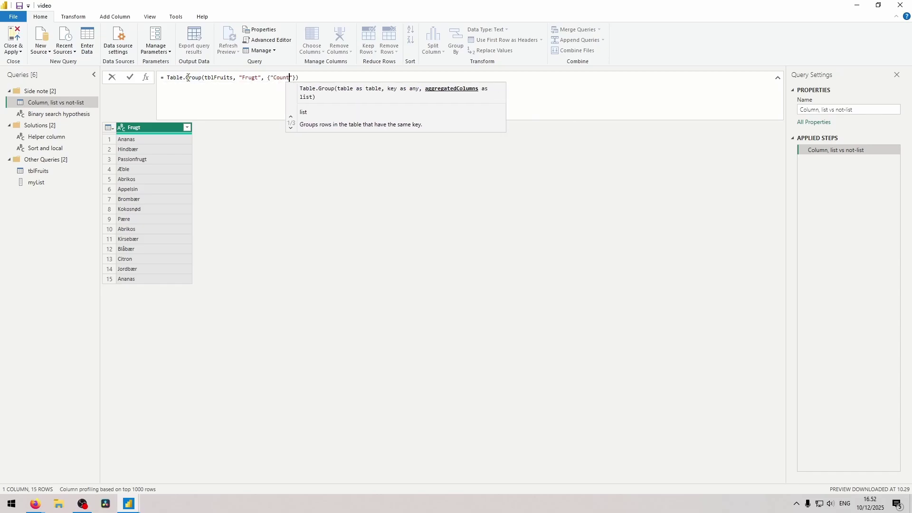
text(Table.RowCount)
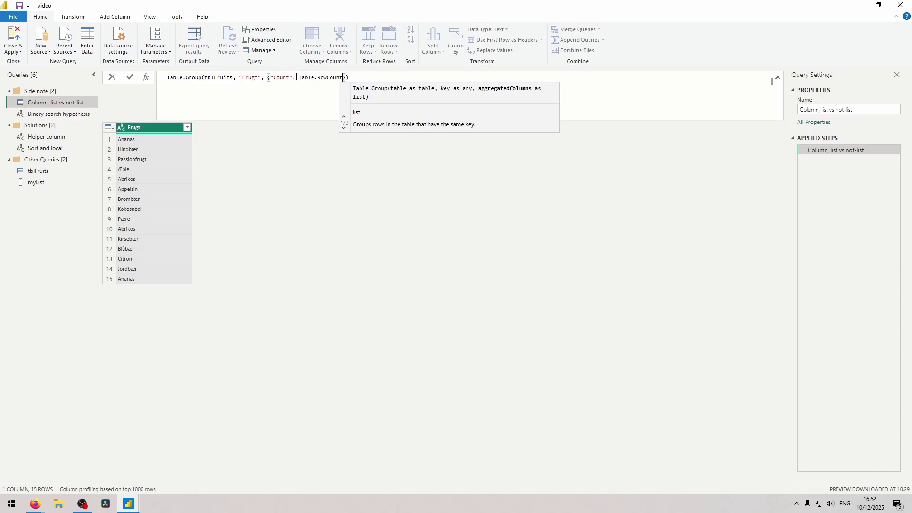
Step: Set the Count aggregation's type to Int64.Type and the group kind to GroupKind.Global in the Table.Group formula
drag(296, 77, 343, 77)
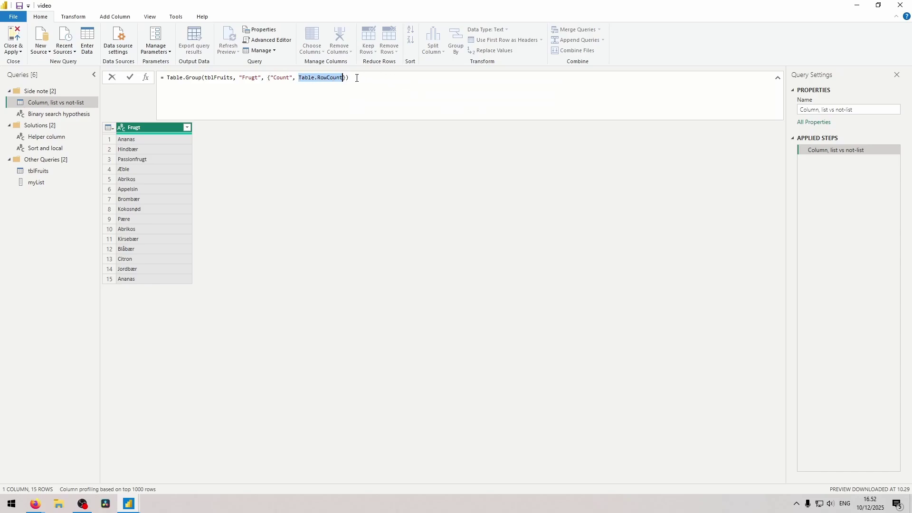
click(344, 78)
text(, int)
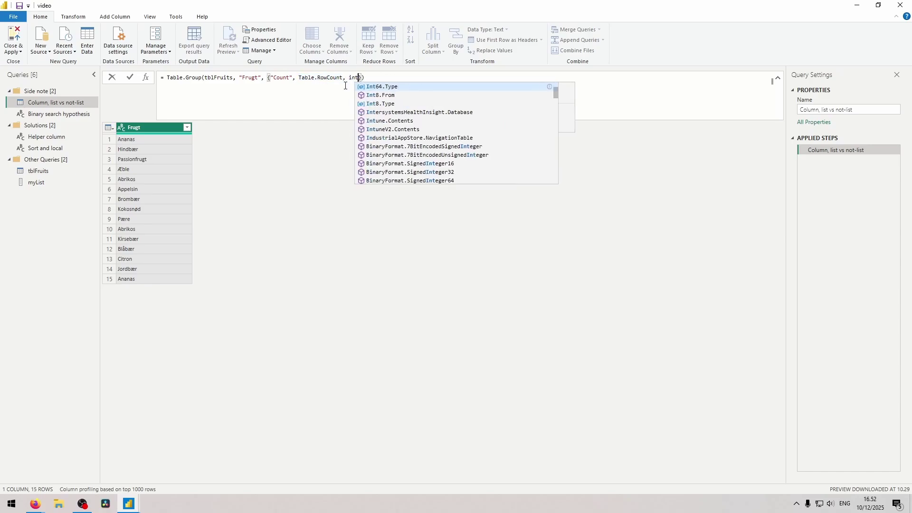
key(Tab)
text(}, GroupKind.Global)
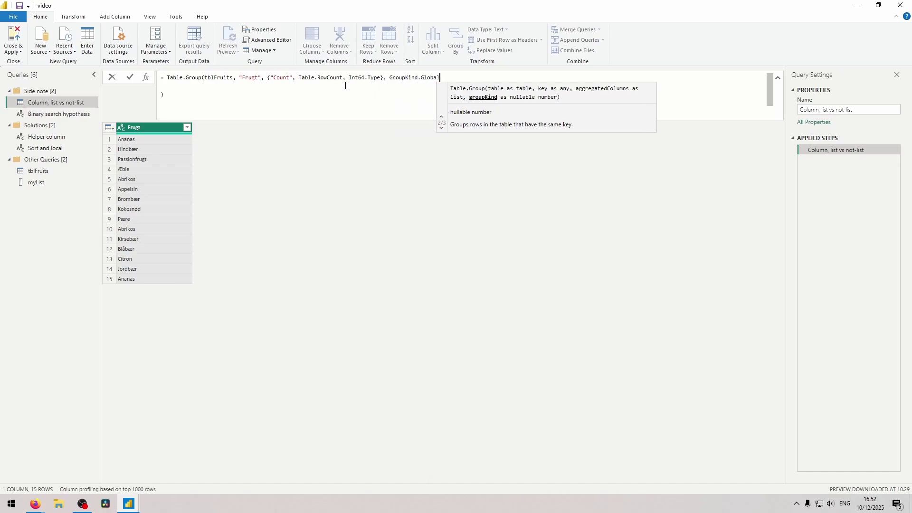
text(,)
key(shift+Return)
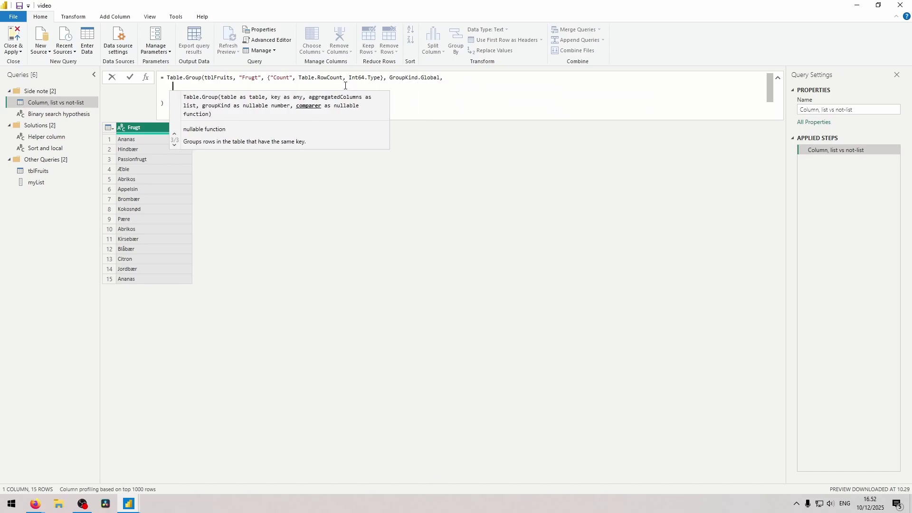
Step: Add the comparer (curr, next) => Value.Compare(curr, next) as the last Table.Group argument and apply the formula
text((curr)
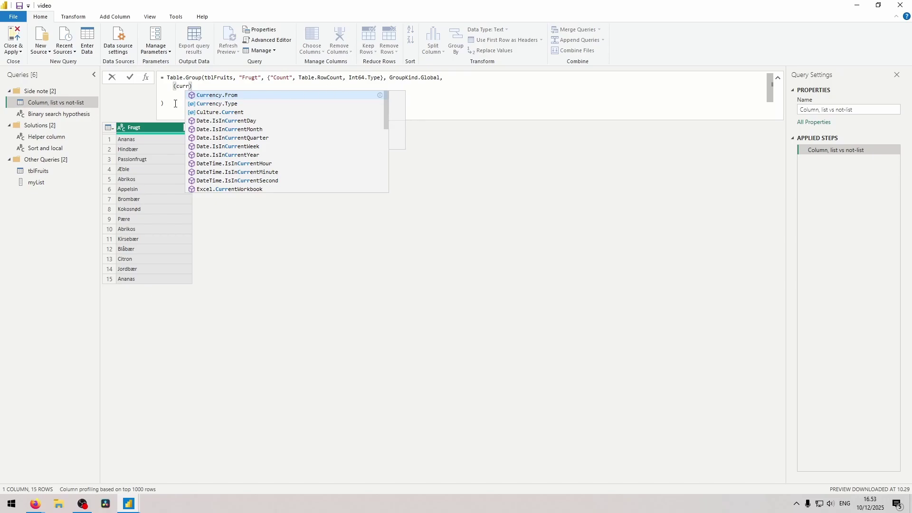
text(, next) =)
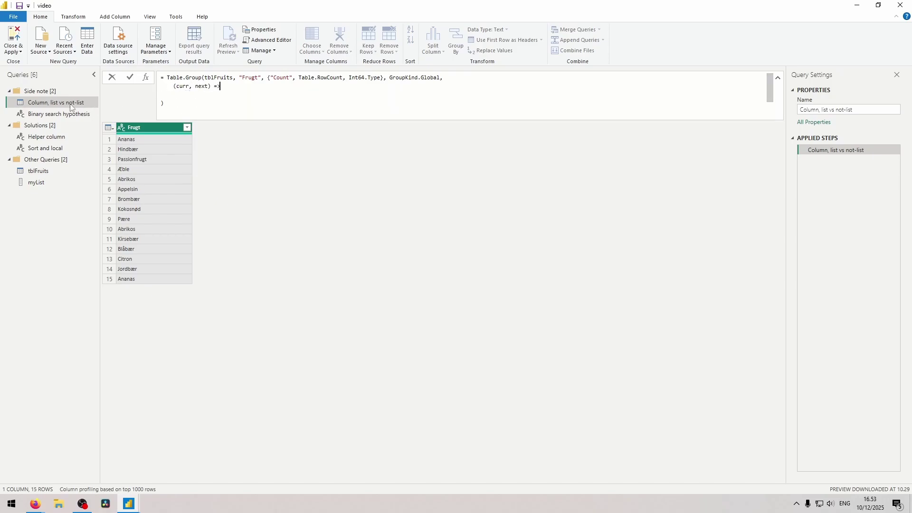
text(> Value.Compare()
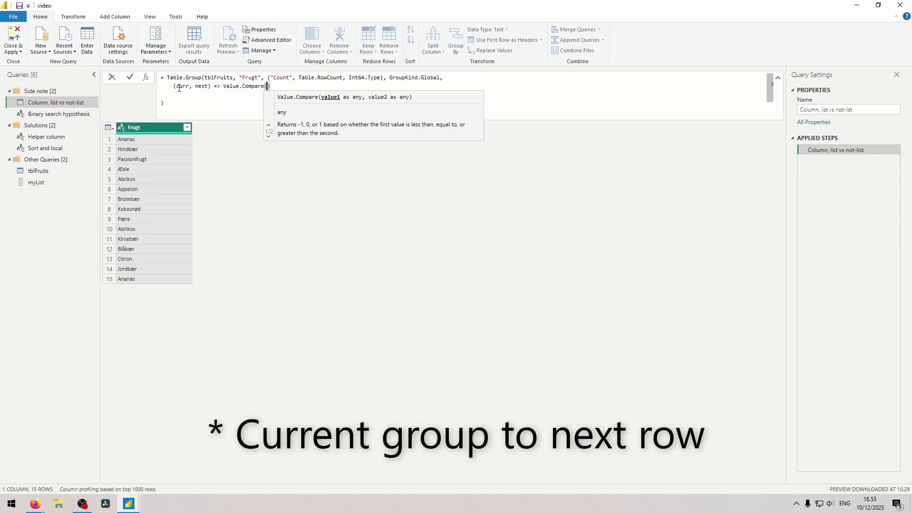
double_click(256, 80)
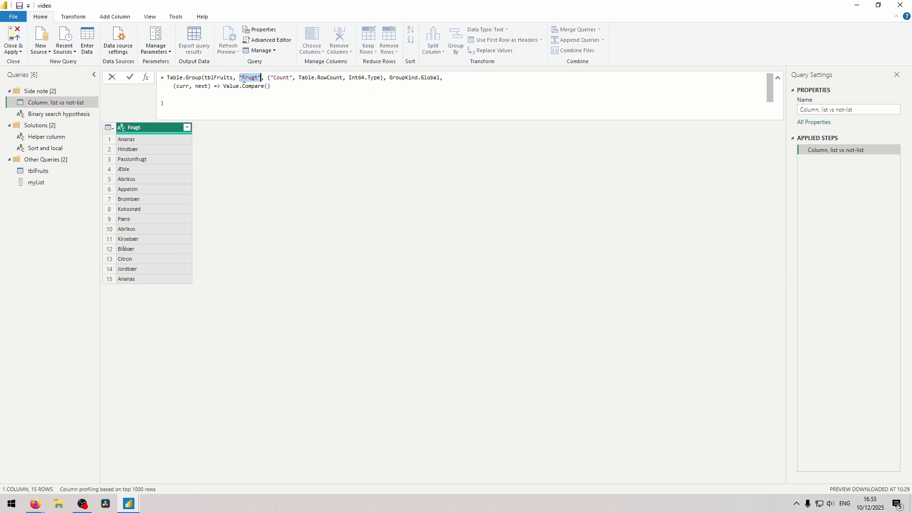
click(268, 85)
text(curr, next)
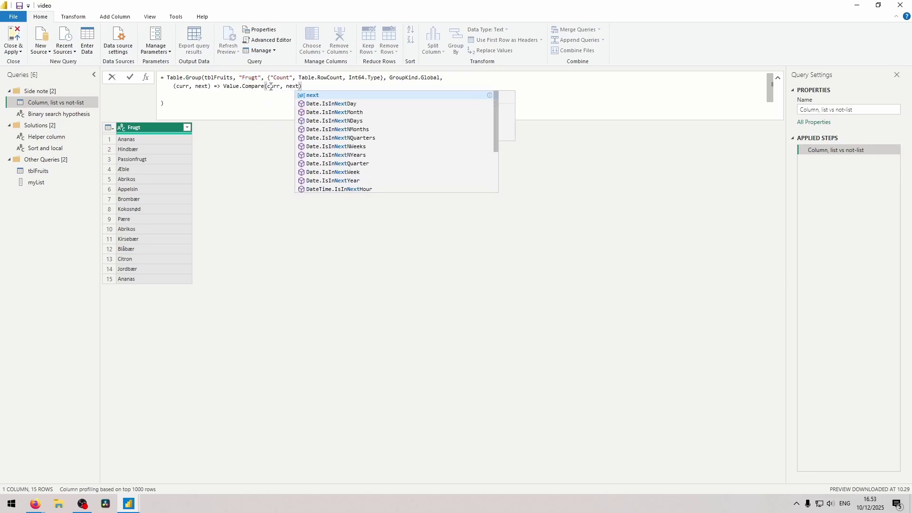
key(Return)
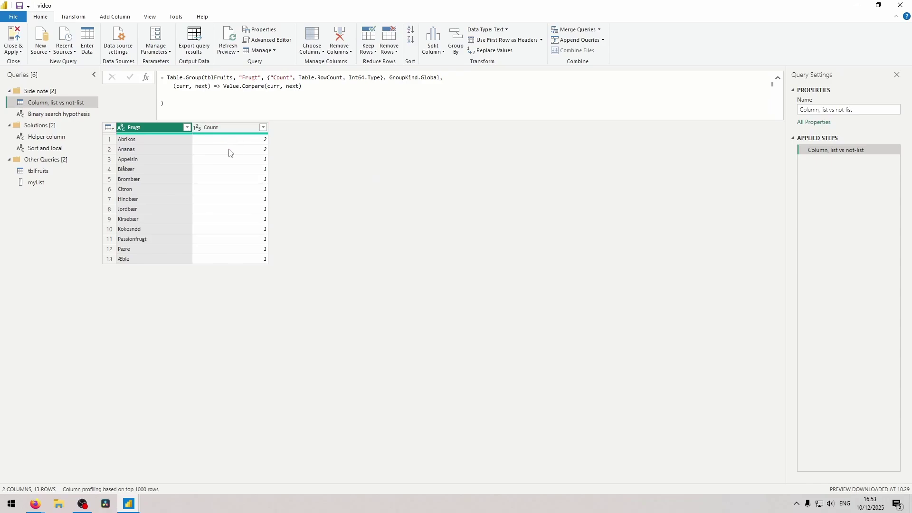
Step: Examine how the comparer's curr and next parameters relate to the single "Frugt" key in the formula
click(253, 81)
double_click(183, 86)
double_click(202, 86)
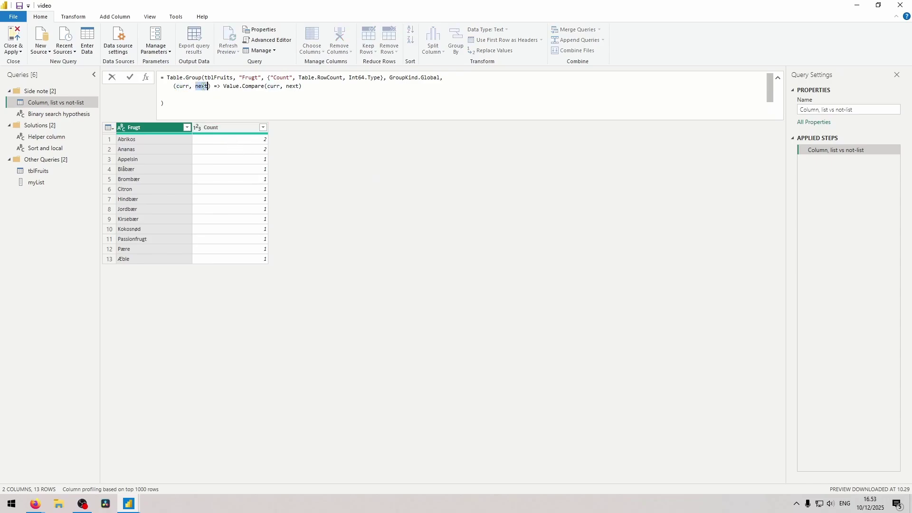
double_click(182, 86)
drag(240, 78, 265, 79)
click(250, 80)
Step: Add a custom step and write its grouping as the same Table.Group formula with the key as the list {"Frugt"}
click(147, 79)
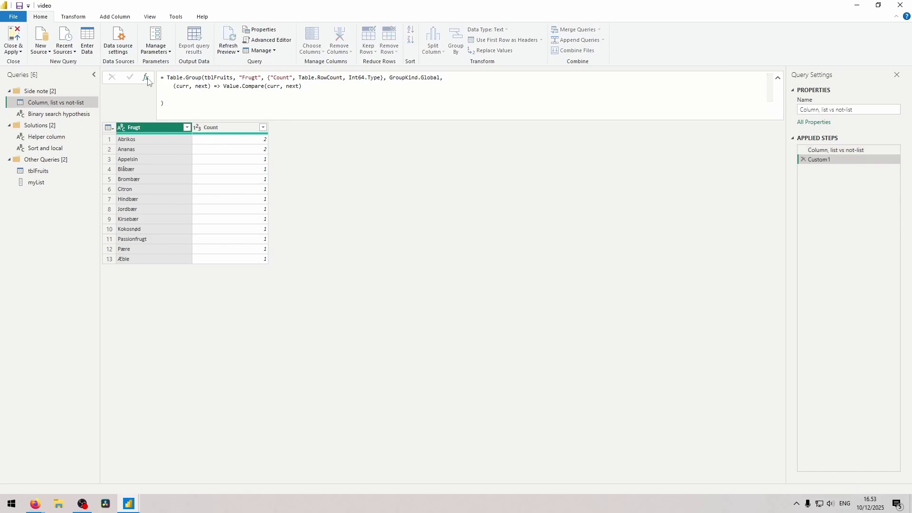
drag(239, 78, 262, 78)
text({)
click(252, 78)
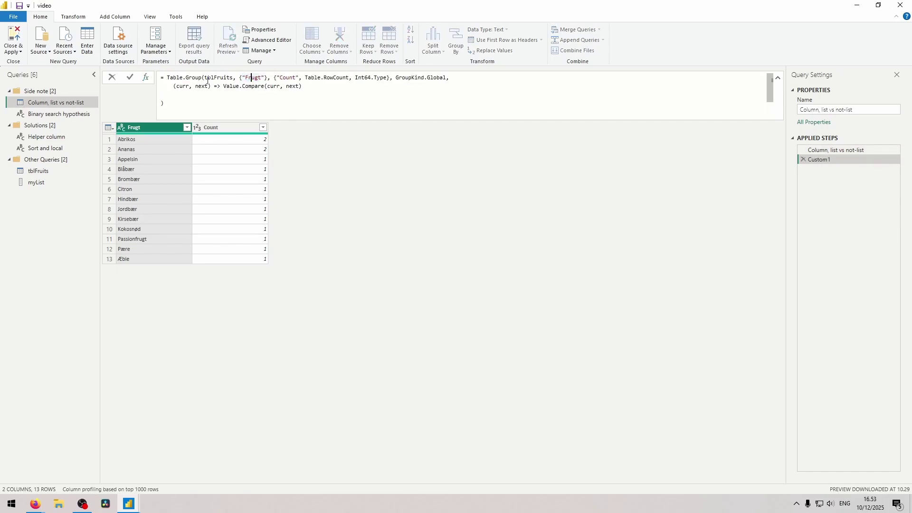
Step: Change the comparer to Value.Compare(curr[Frugt], next[Frugt]) for the list key and apply the formula
double_click(183, 86)
double_click(201, 86)
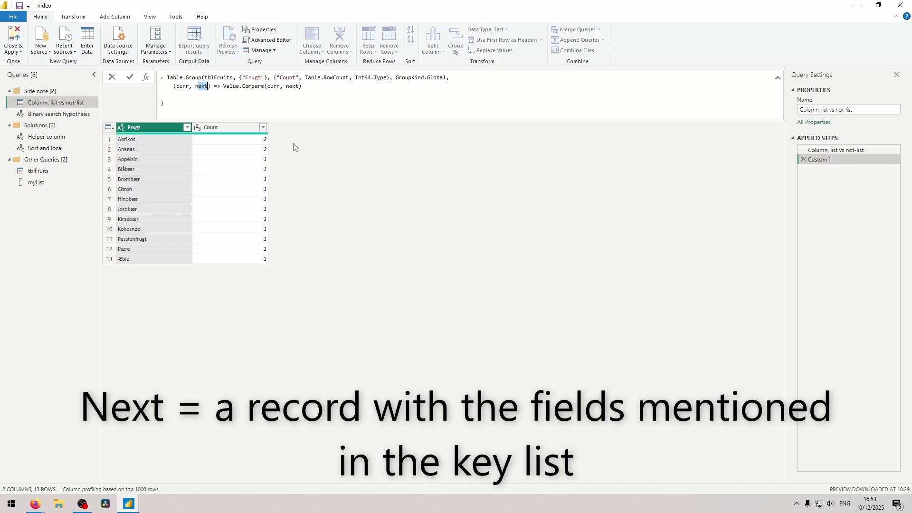
drag(242, 78, 261, 81)
click(283, 86)
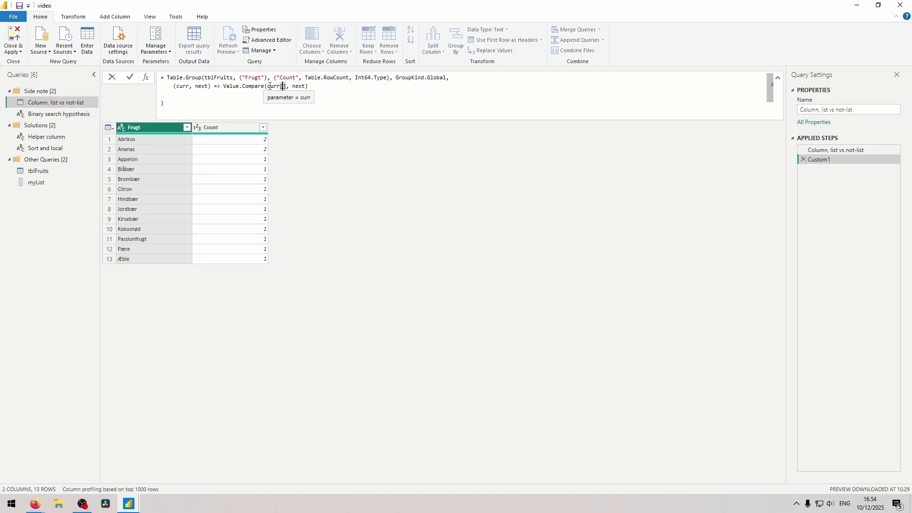
text([Frugt)
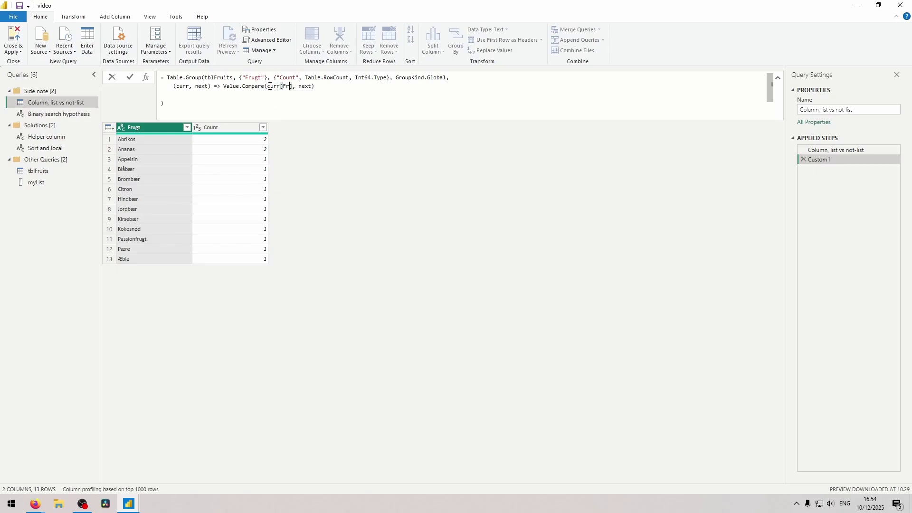
click(322, 86)
text([Frugt])
key(Return)
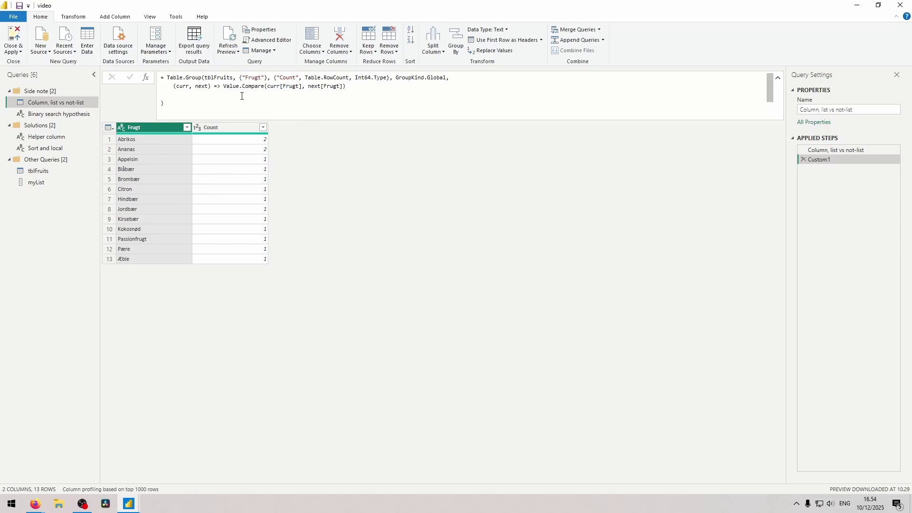
drag(280, 86, 303, 87)
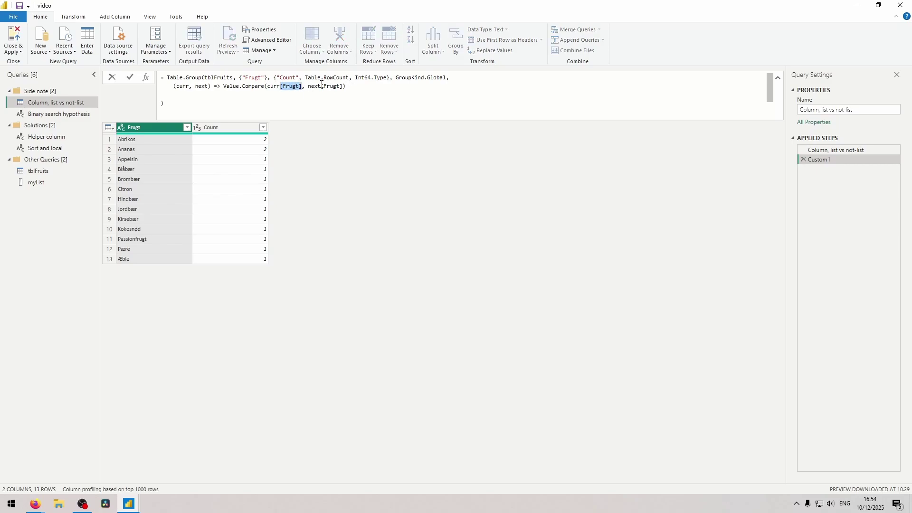
click(359, 212)
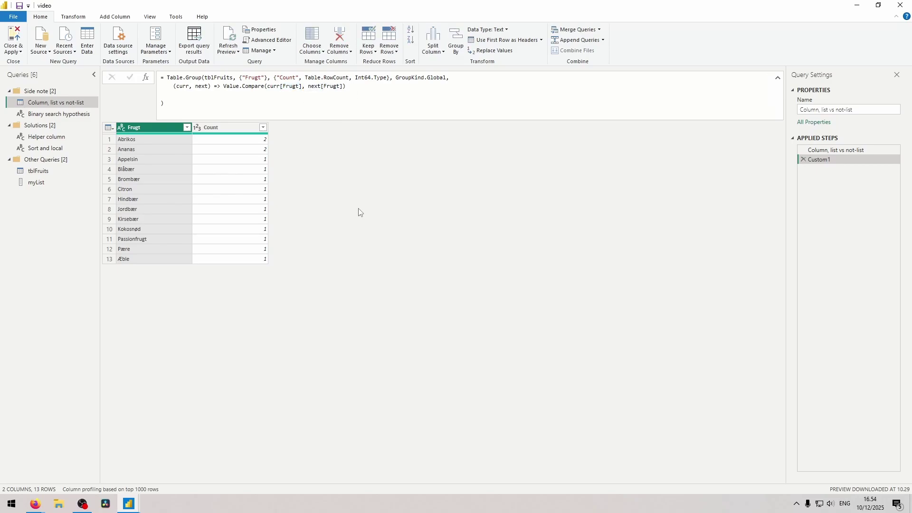
Step: Set the Helper column query's formula to = tblFruits and inspect the Æble row
click(47, 137)
click(194, 107)
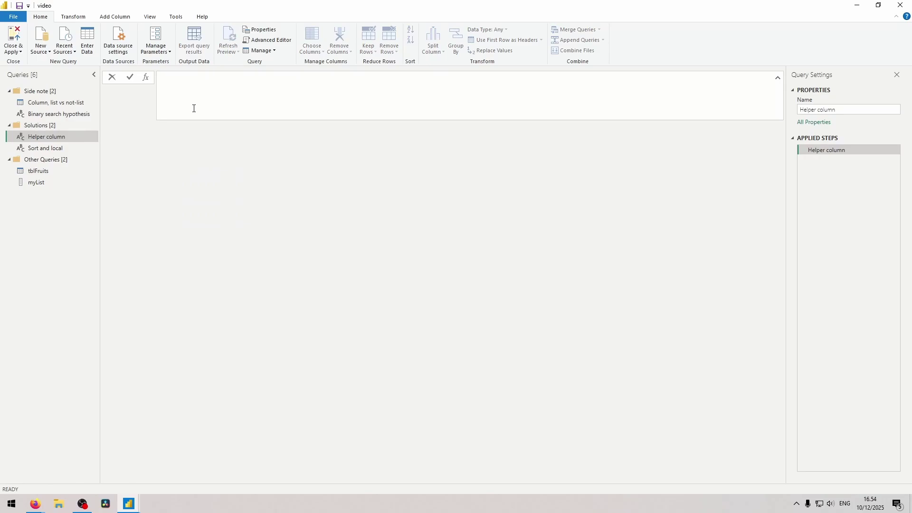
text(= tblFruits)
key(Return)
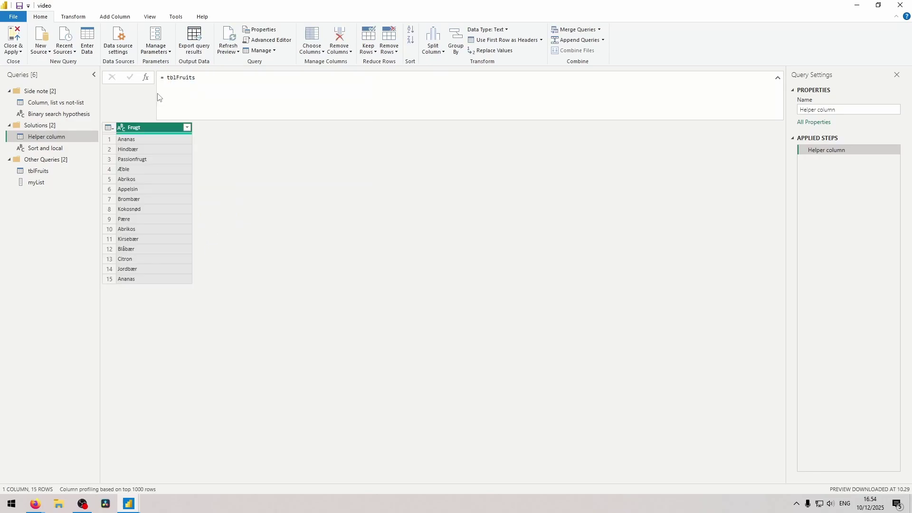
click(124, 172)
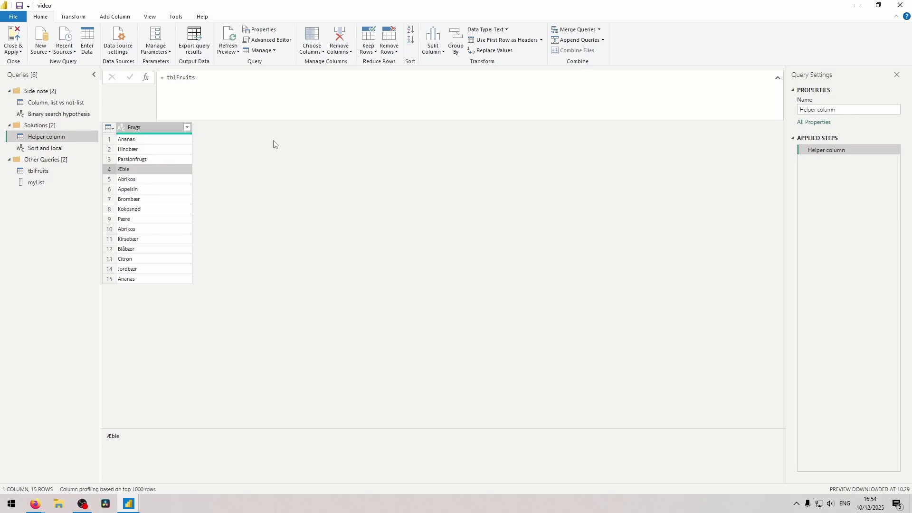
Step: Replace the Helper column formula with Table.AddColumn on tblFruits, naming the new column "Contains Danish" and starting an each expression on separate lines
double_click(187, 77)
text(Table.AddColumn()
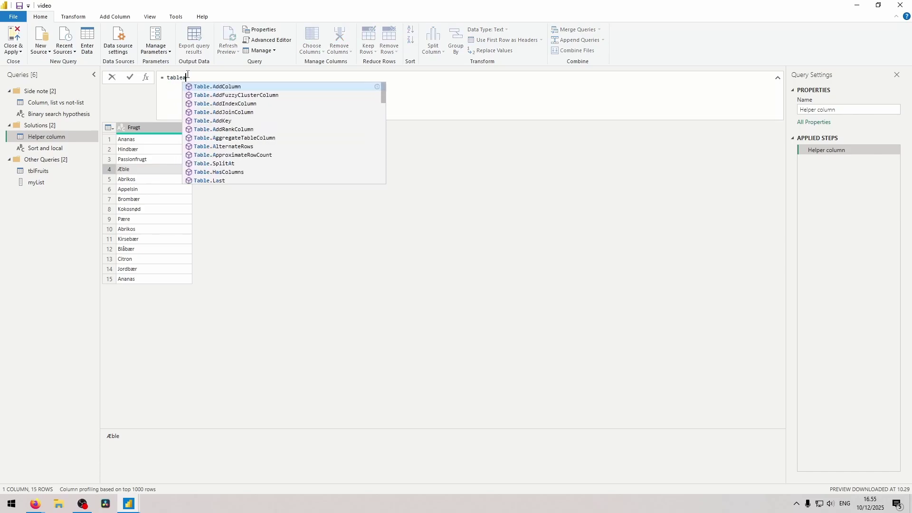
text(tblFruits, "Contains Danish", each)
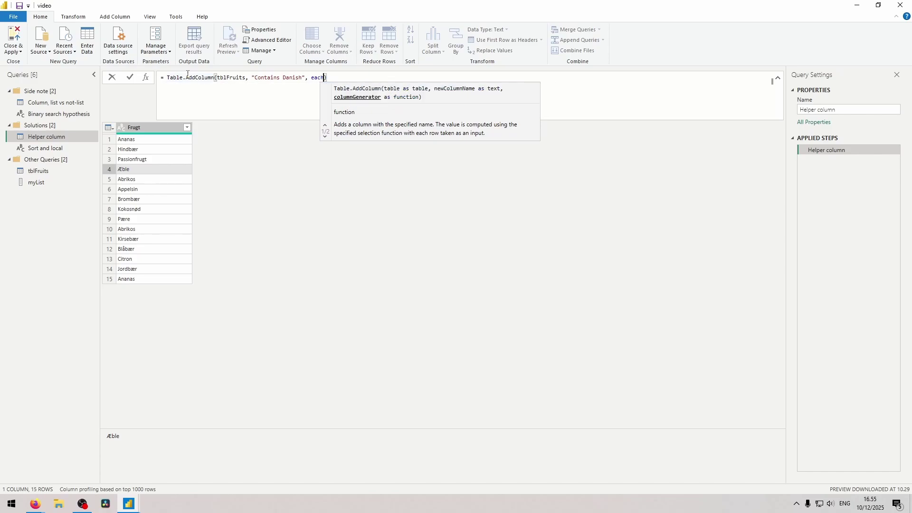
key(shift+Return)
key(shift+Return)
Step: Start the column's if condition with List.MatchesAny over Text.ToList([Frugt]), followed by an each condition
click(185, 86)
text(if list)
text(.MatchesAny)
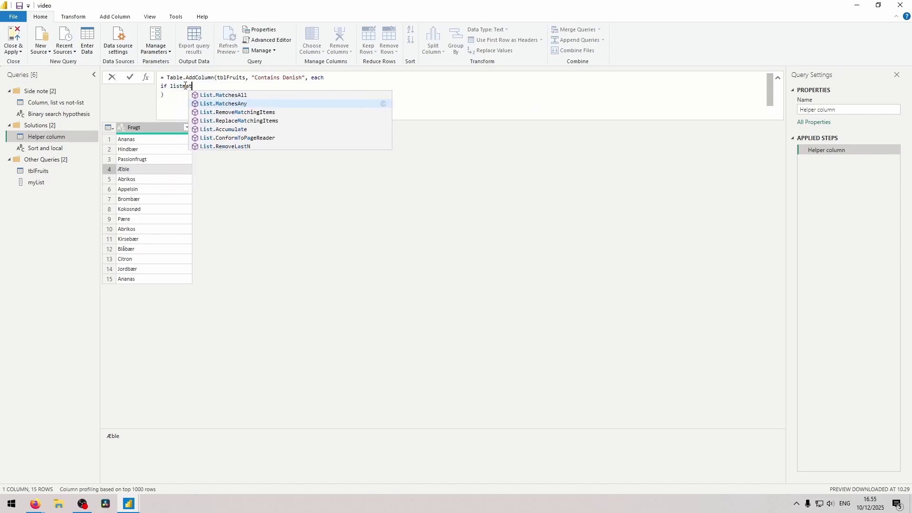
key(Tab)
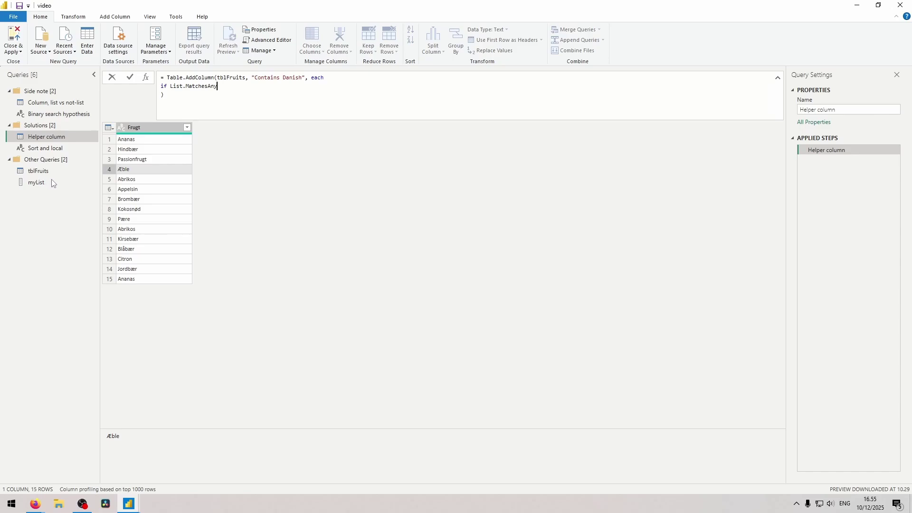
text(()
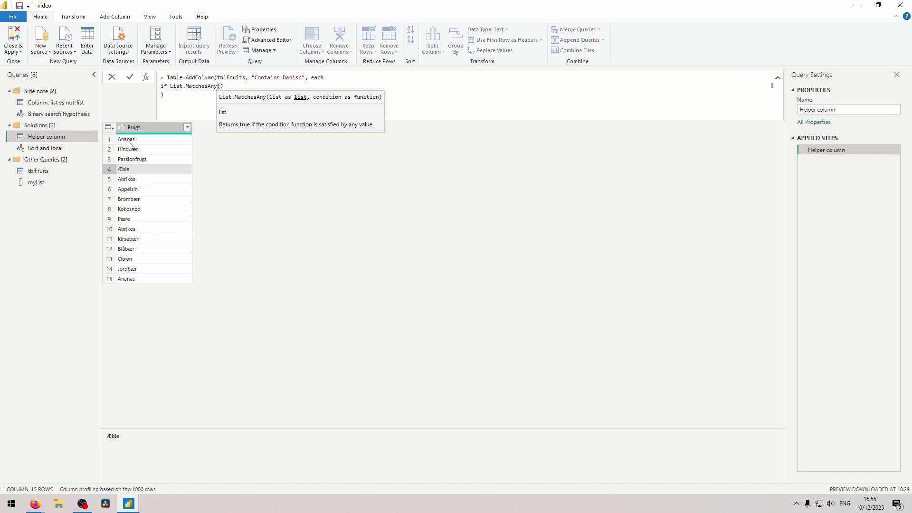
text(textto)
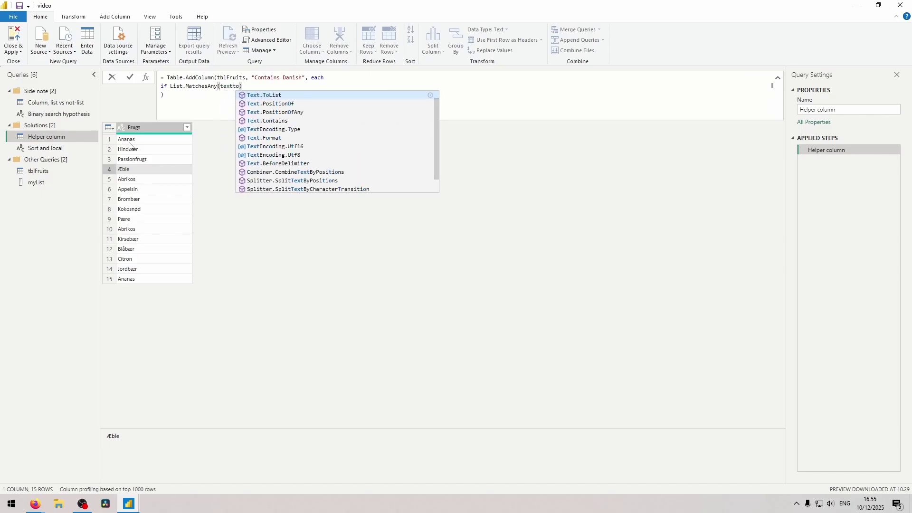
key(Tab)
text(([Frugt)
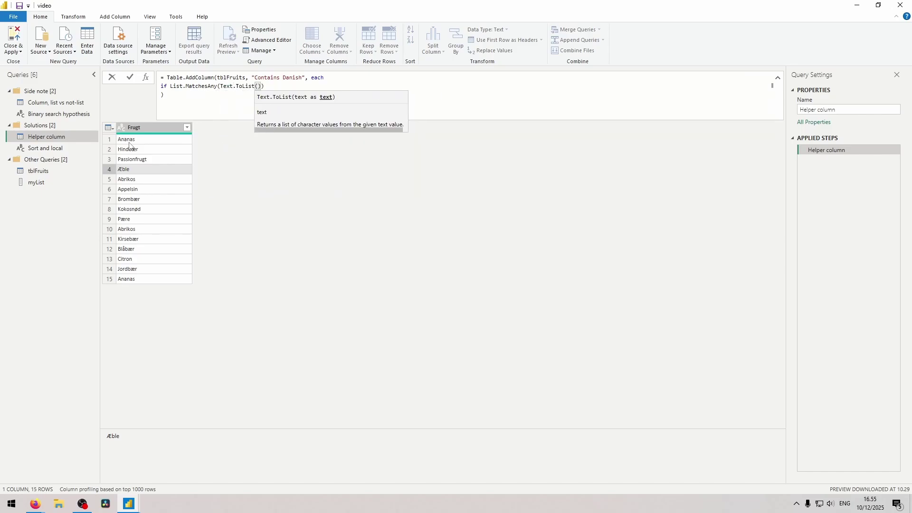
text(])
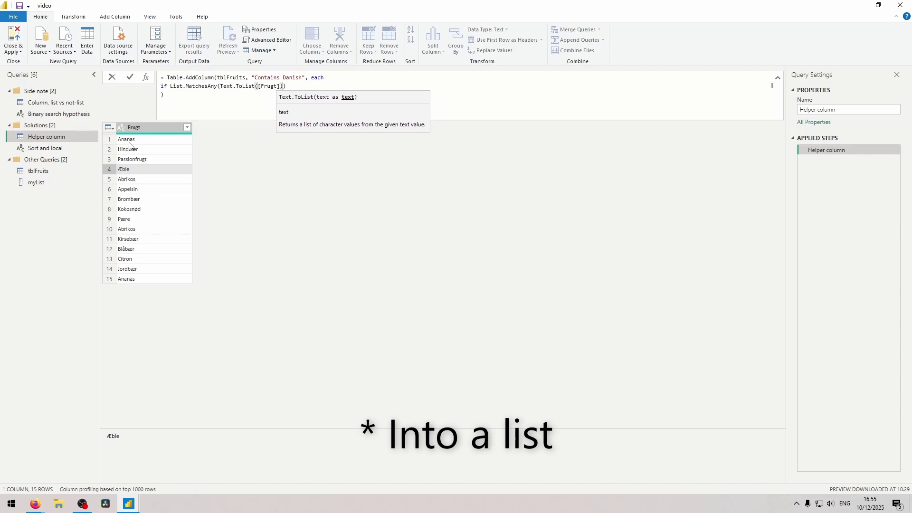
text(), each)
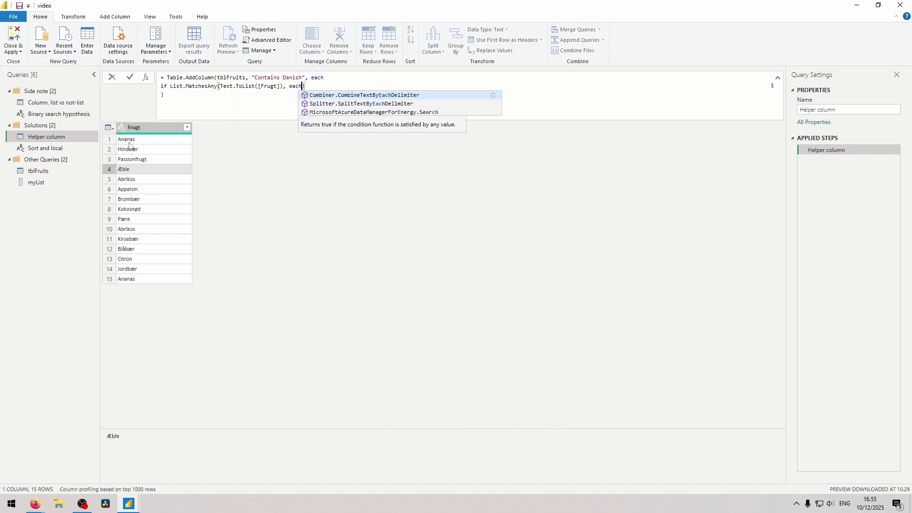
Step: Write the each condition as List.Contains(myList, _, Comparer.OrdinalIgnoreCase)
key(Left)
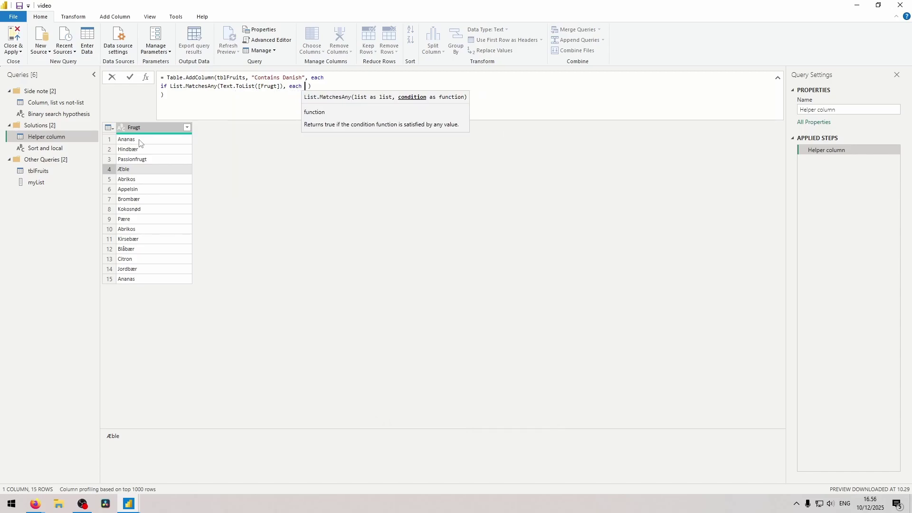
text(List.Contains(m)
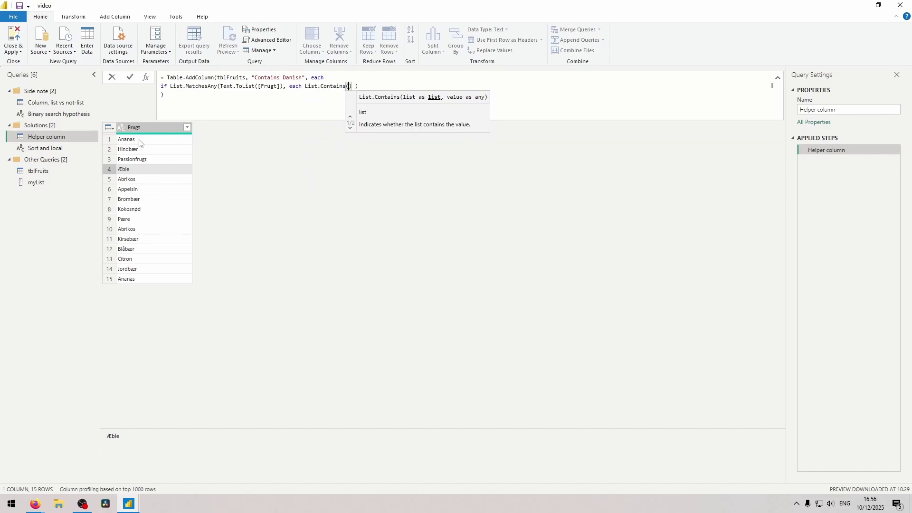
text(yList, _)
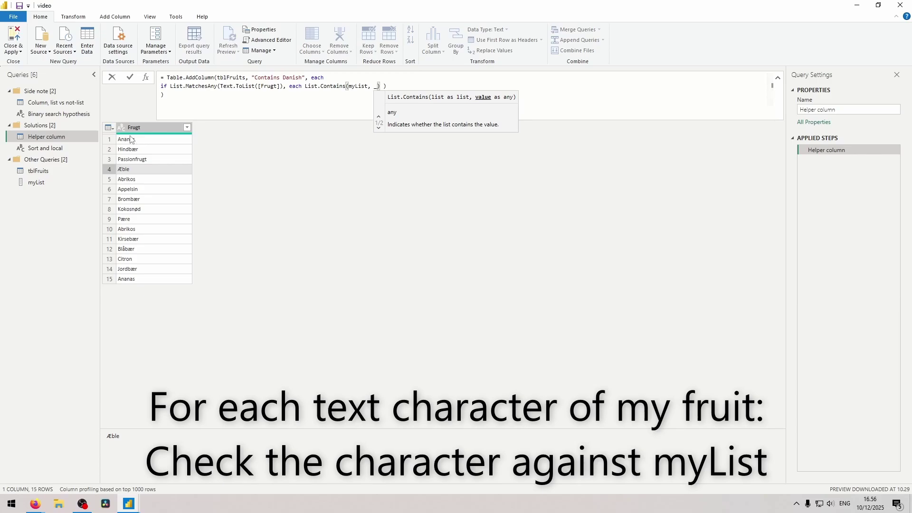
text(, Co)
key(BackSpace)
text(inalIgnoreCase)
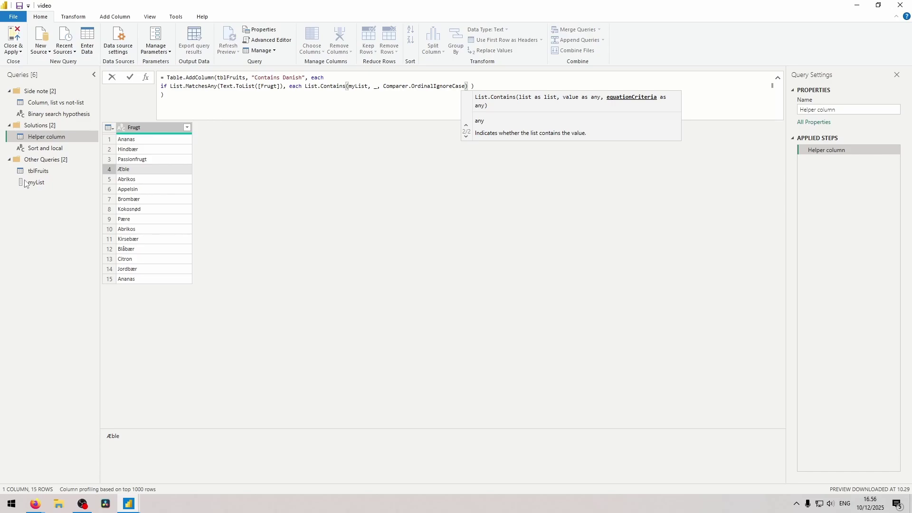
Step: Finish the formula with then "Danish" else [Frugt] and type text, apply it and check the Kokosnød row
click(485, 90)
text(then "Danish")
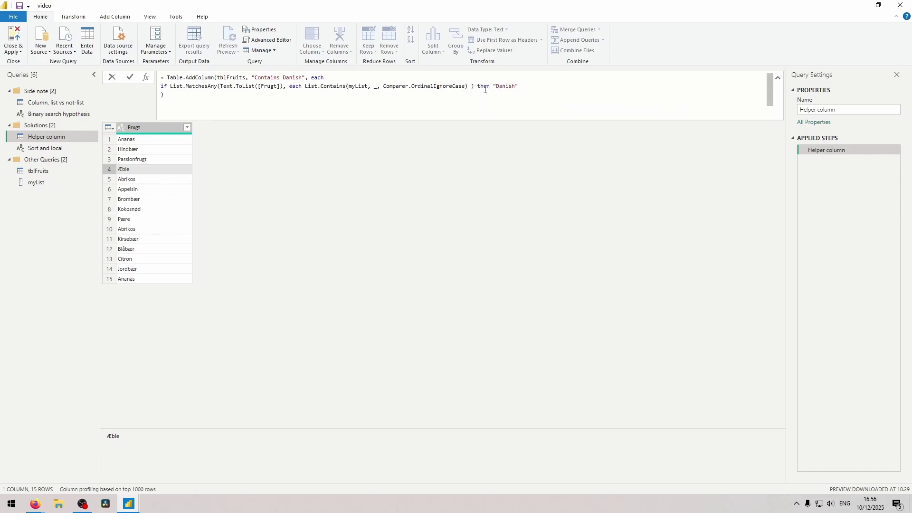
text( else [Frugt])
key(Return)
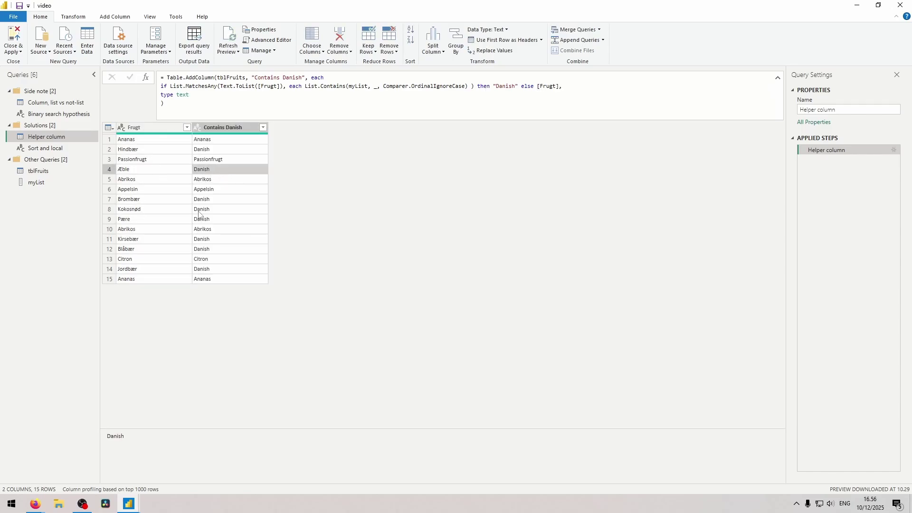
click(230, 210)
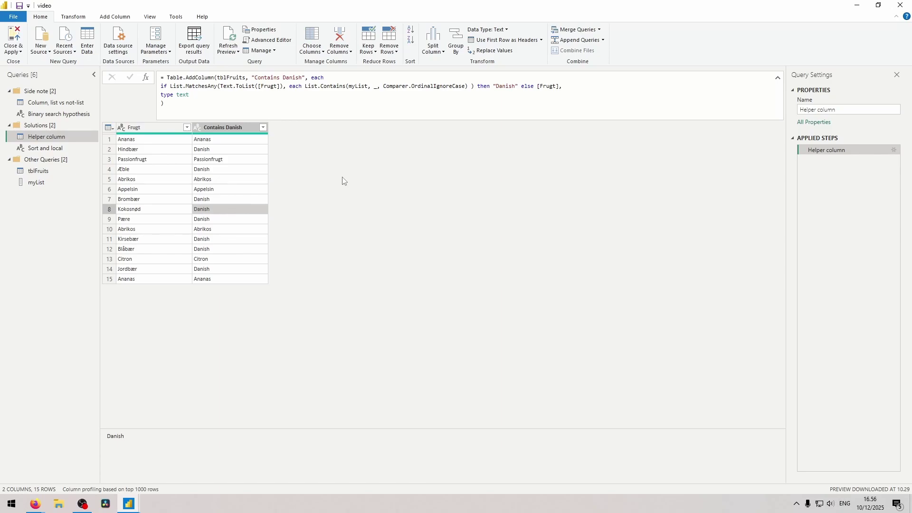
Step: Group the table by Contains Danish with a Count row count and a second aggregation named All that keeps all rows
click(235, 126)
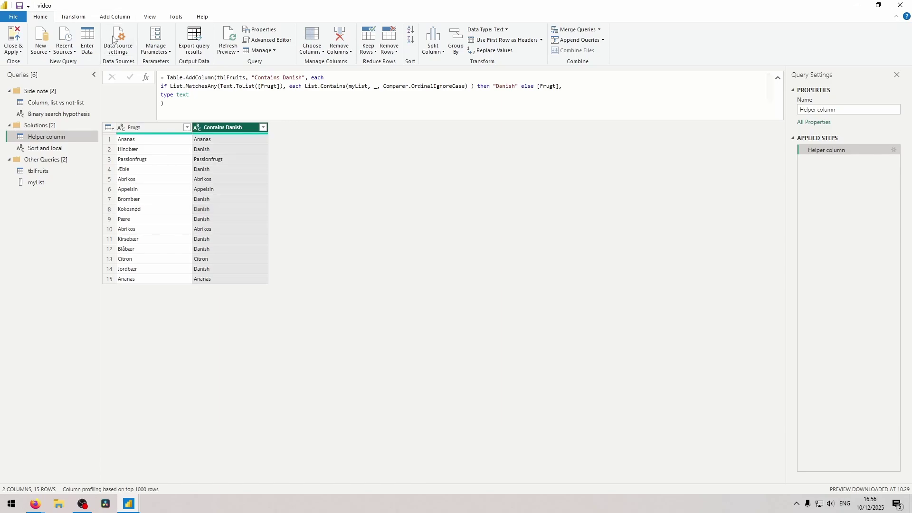
click(73, 17)
click(13, 41)
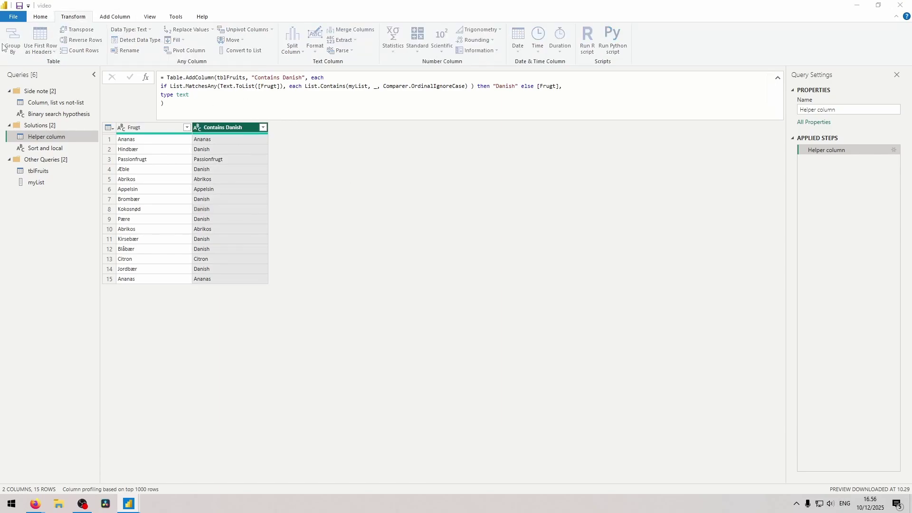
click(353, 217)
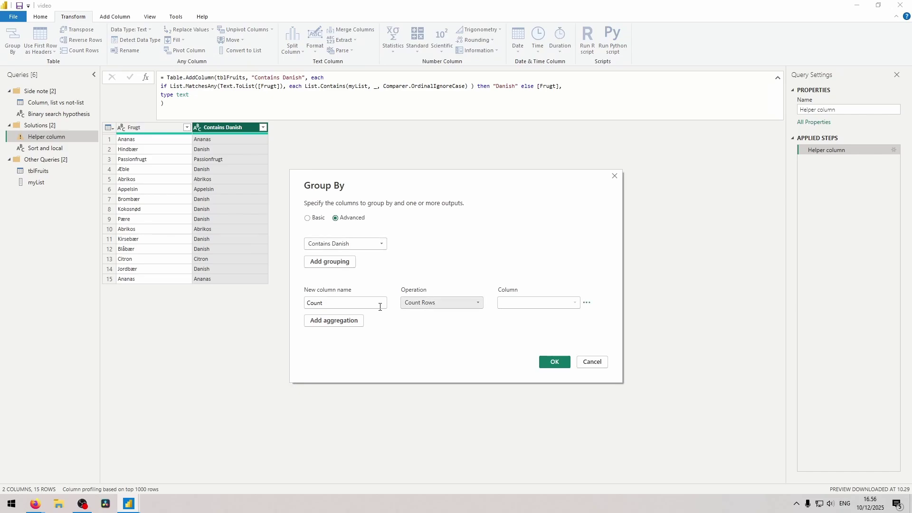
click(348, 321)
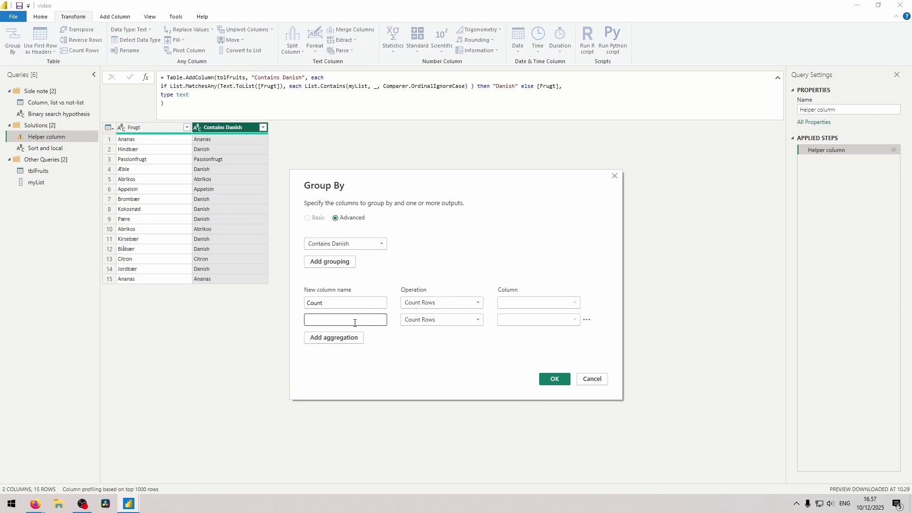
Step: Preview the nested tables of the Ananas and Danish groups and look through the fruits in the Danish group
click(285, 137)
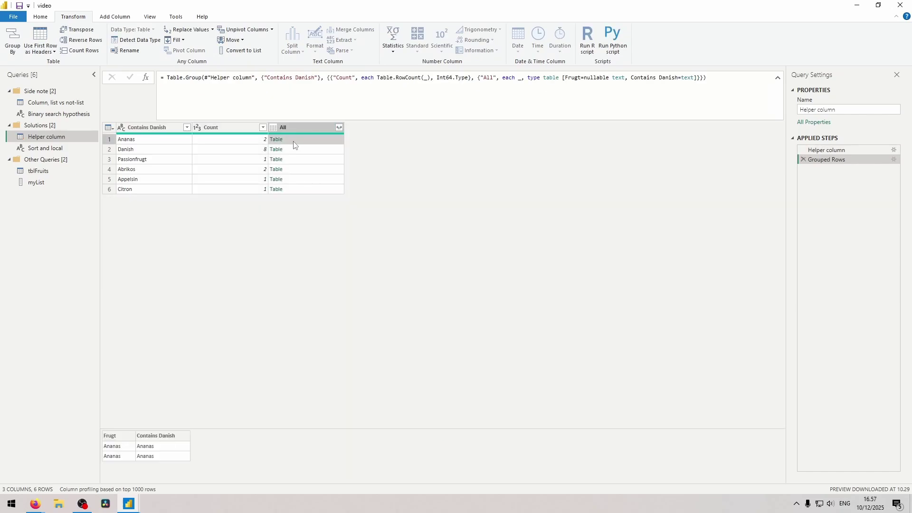
click(294, 148)
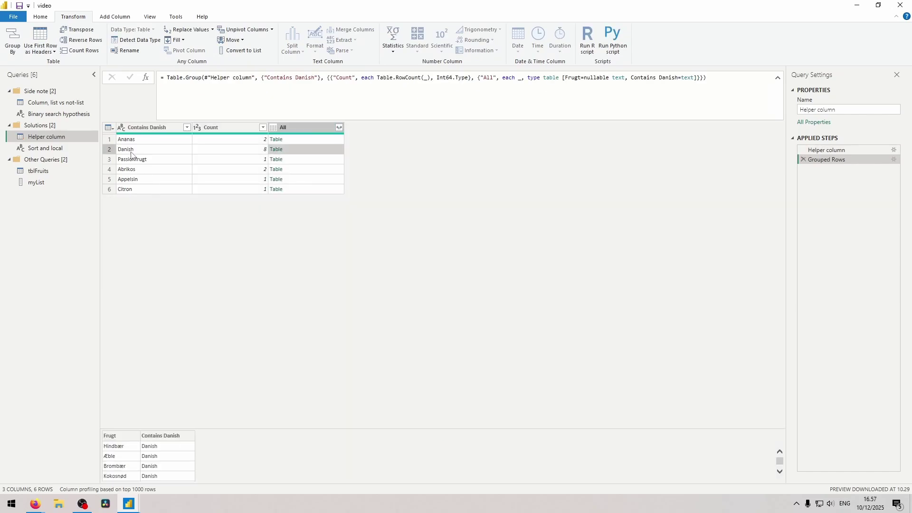
scroll(121, 473, down, 2)
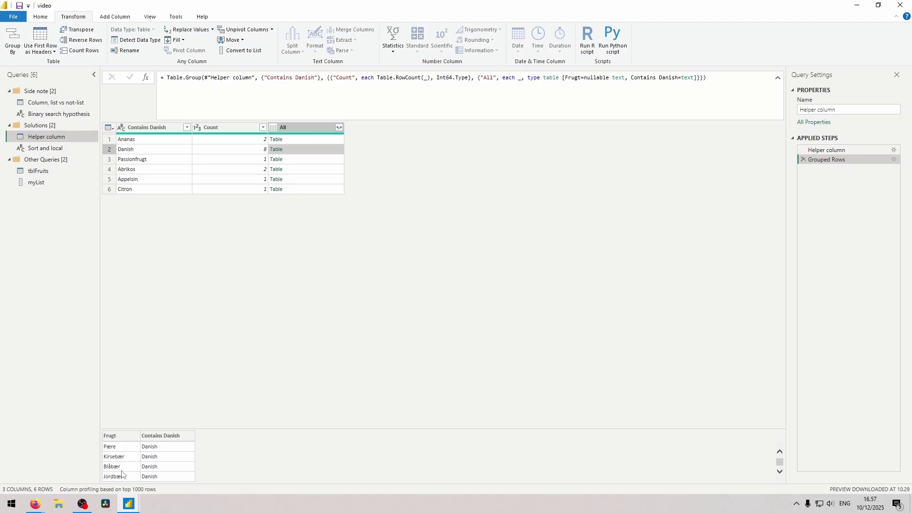
scroll(121, 474, down, 2)
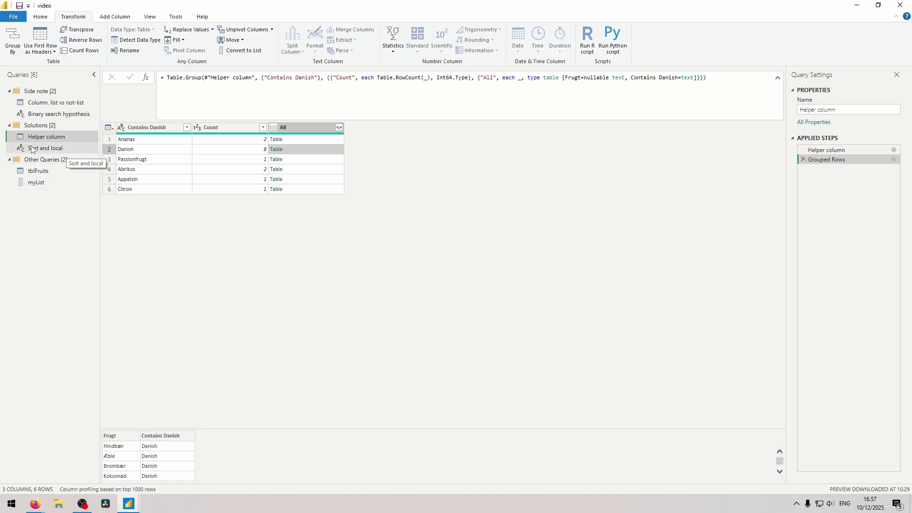
Step: Set the formula of the Sort and local query to = tblFruits
click(47, 151)
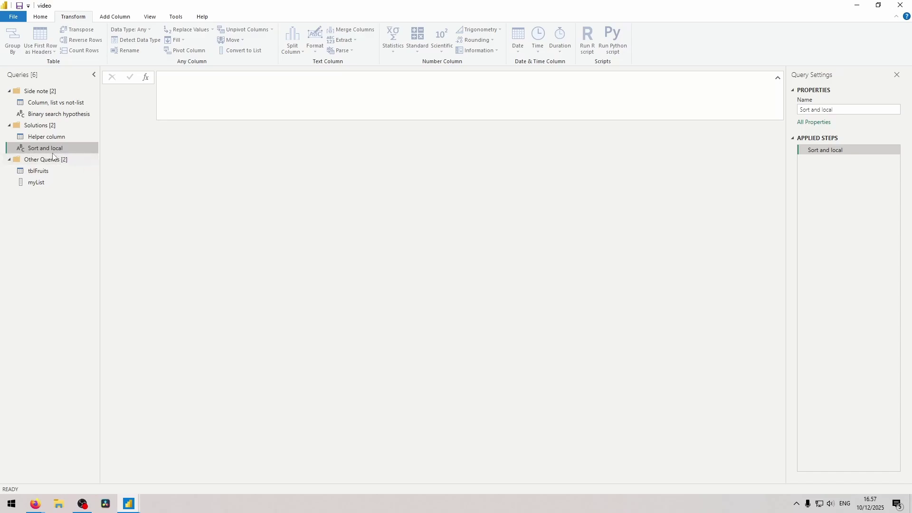
click(197, 88)
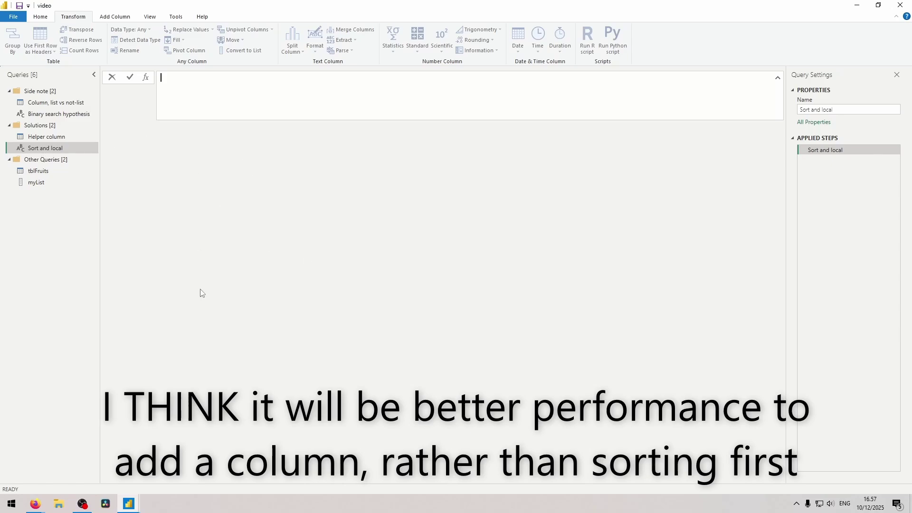
click(48, 137)
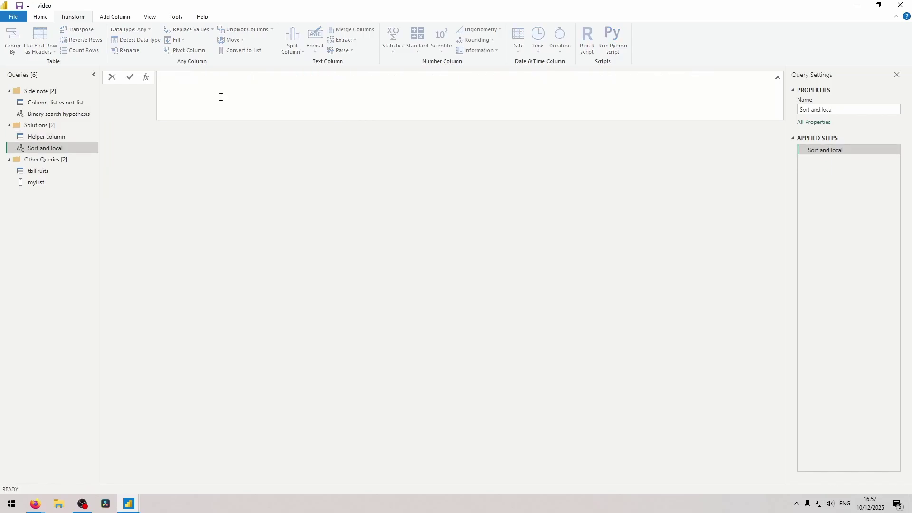
text(tbl)
key(Tab)
key(Return)
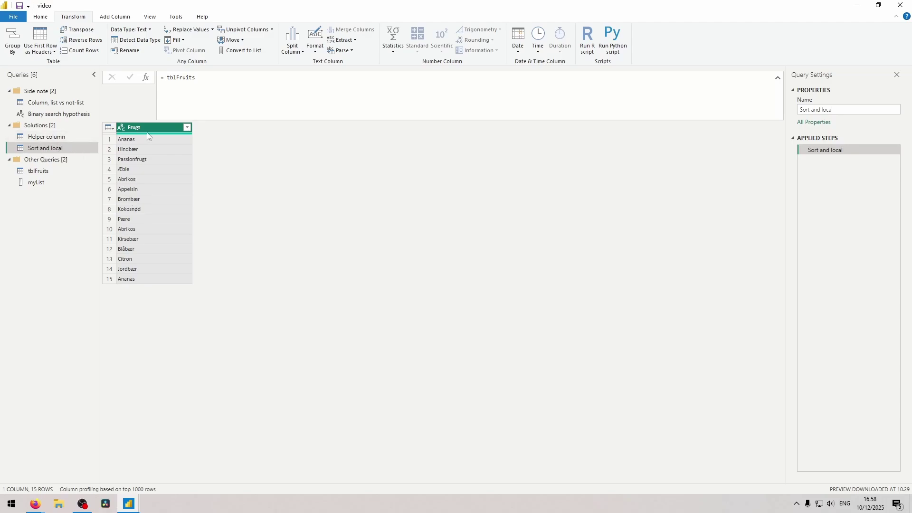
Step: Replace the Sort and local formula with Table.Sort(tblFruits, ) and leave an empty line for the comparison criteria
click(229, 100)
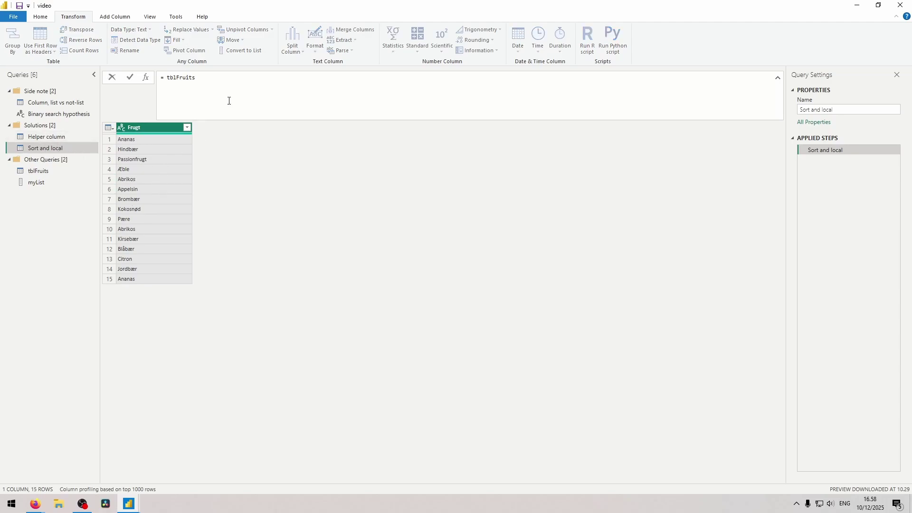
double_click(204, 89)
text(t)
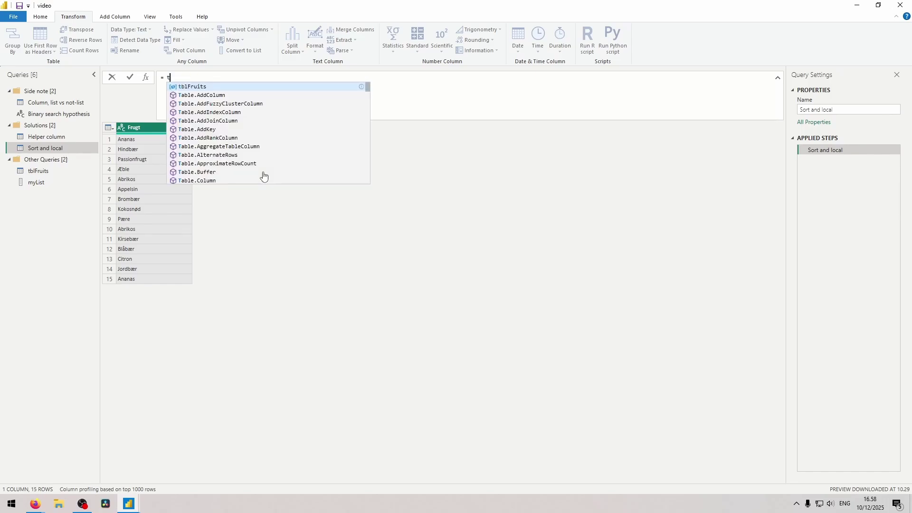
text(able.Sort(tblFruits)
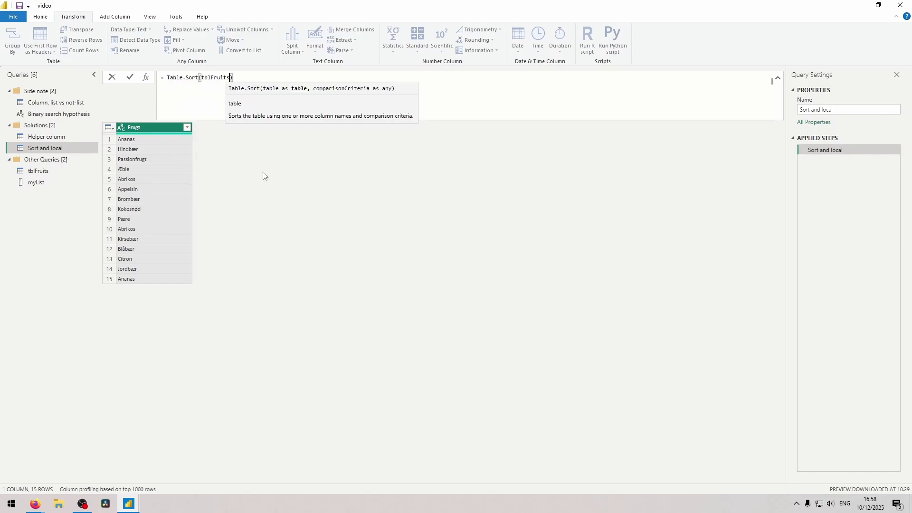
text(,)
key(shift+Return)
key(shift+Return)
key(Up)
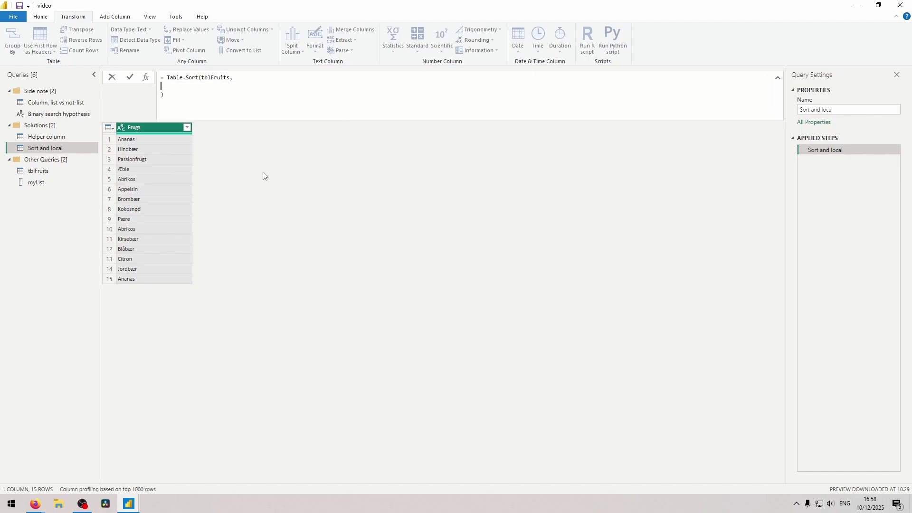
Step: Start a braced list of sort criteria with each if List.MatchesAny(Text.ToList([Frugt]), on its own line
text({)
key(shift+Return)
key(Left)
text(each if )
text(List.MatchesAny(text)
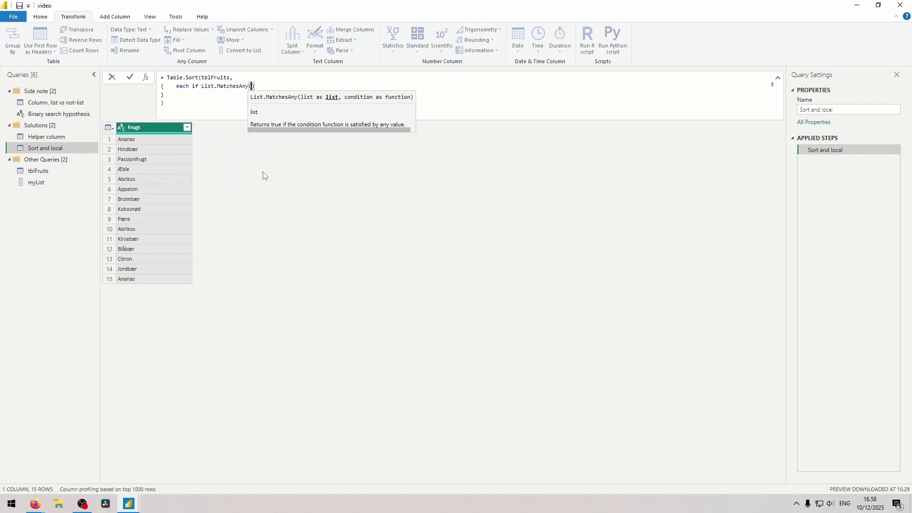
key(Tab)
text(([Frugt]), )
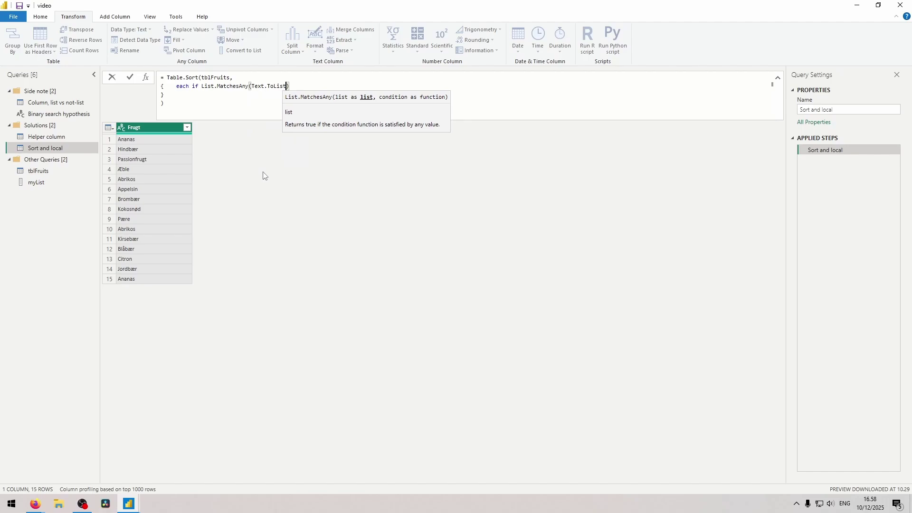
Step: Complete the first sort criterion with each List.Contains(myList, _, Comparer.OrdinalIgnoreCase)) then 0 else 1
text(each List.Contains()
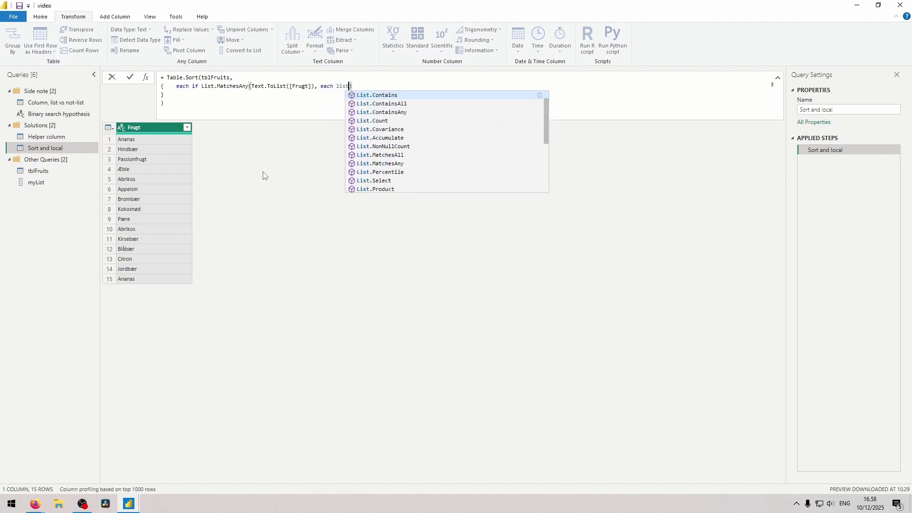
text(myList, _, )
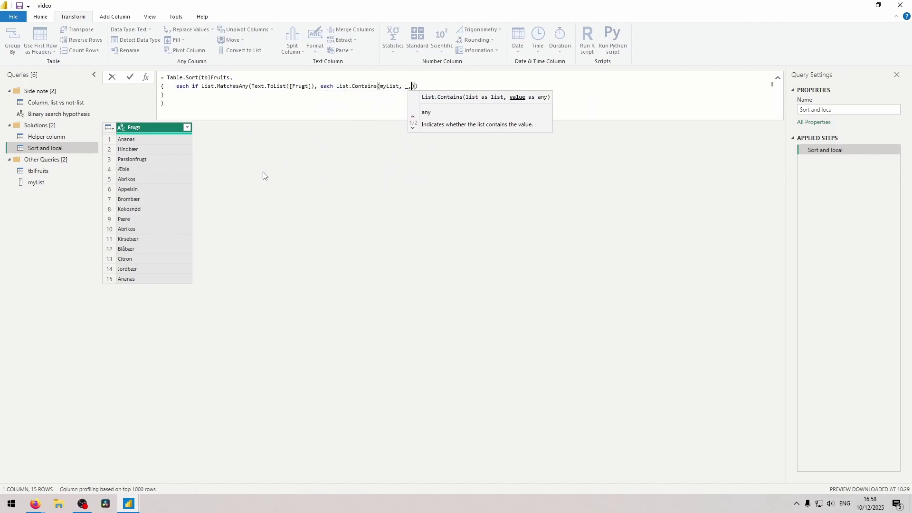
text(Comparer.OrdinalIgnoreCase)
key(Tab)
text()))
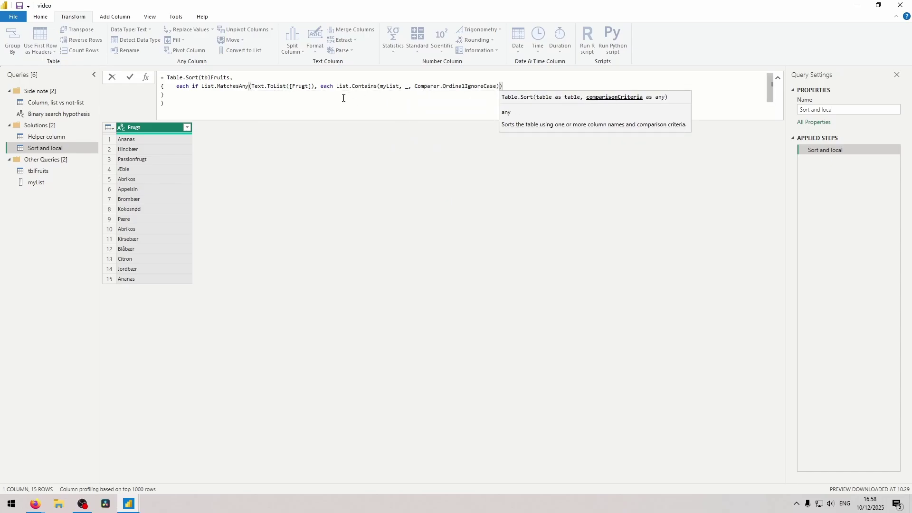
text( then 0 else 1)
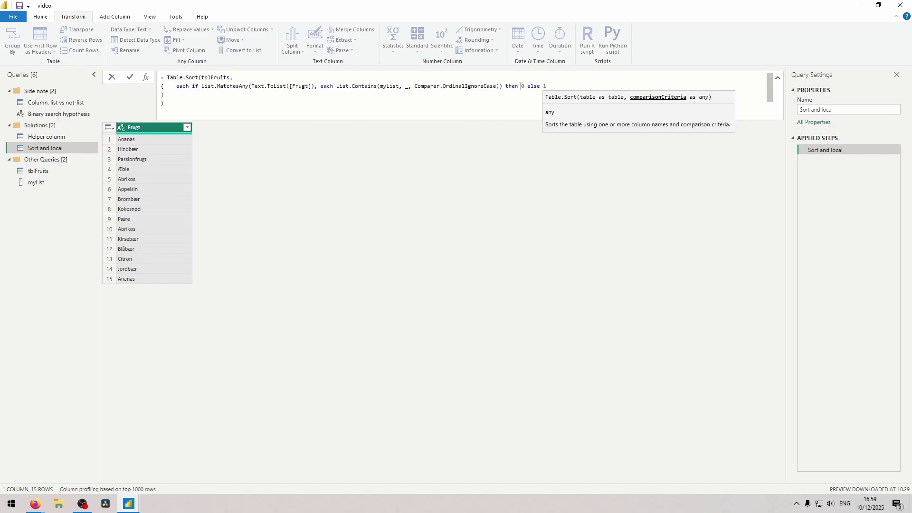
drag(521, 86, 547, 89)
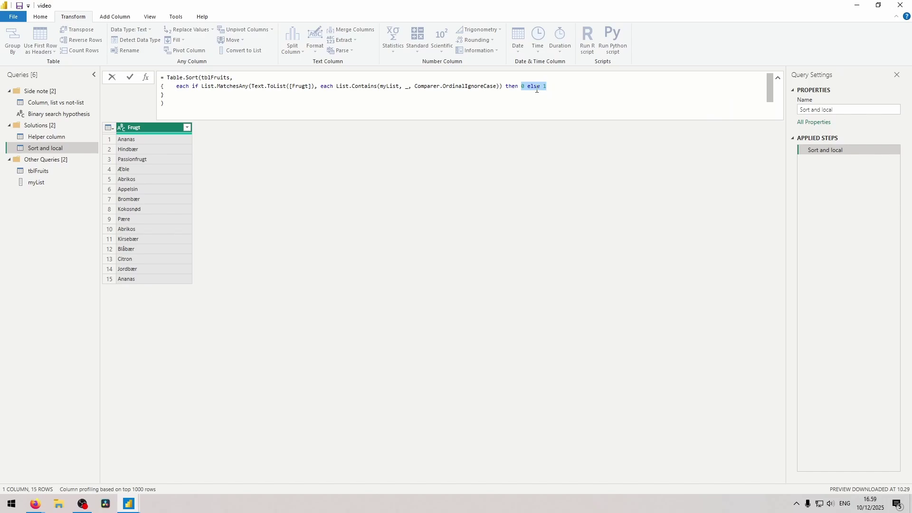
Step: Add each [Frugt] as the second sort criterion, apply the formula and check the Abrikos rows
click(558, 88)
text(,)
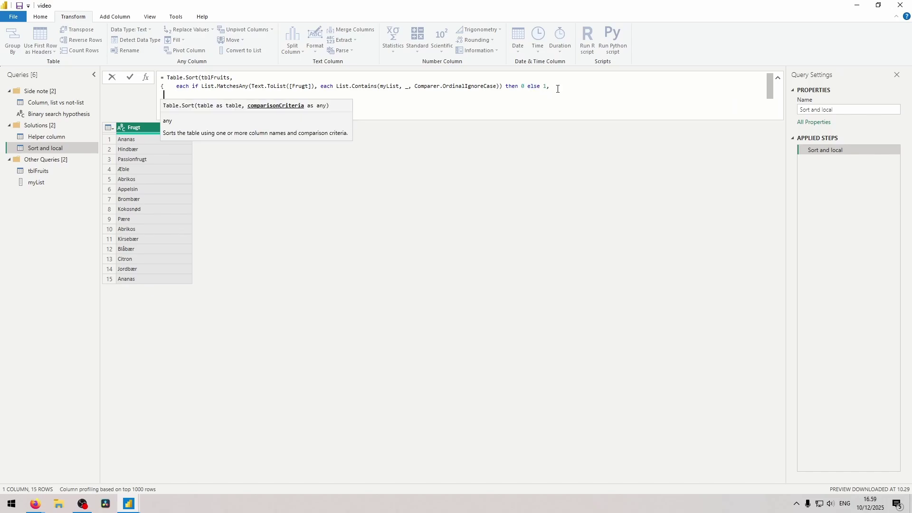
key(Return)
text(each [Frugt])
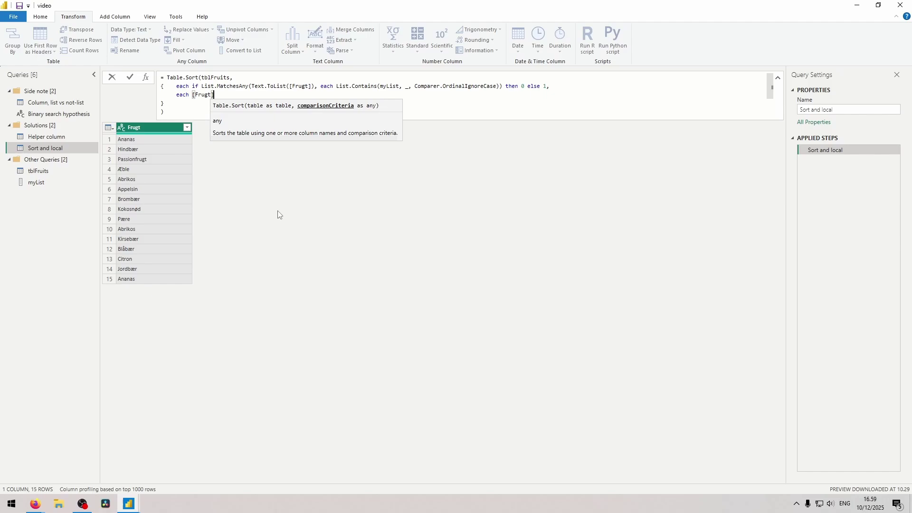
key(Return)
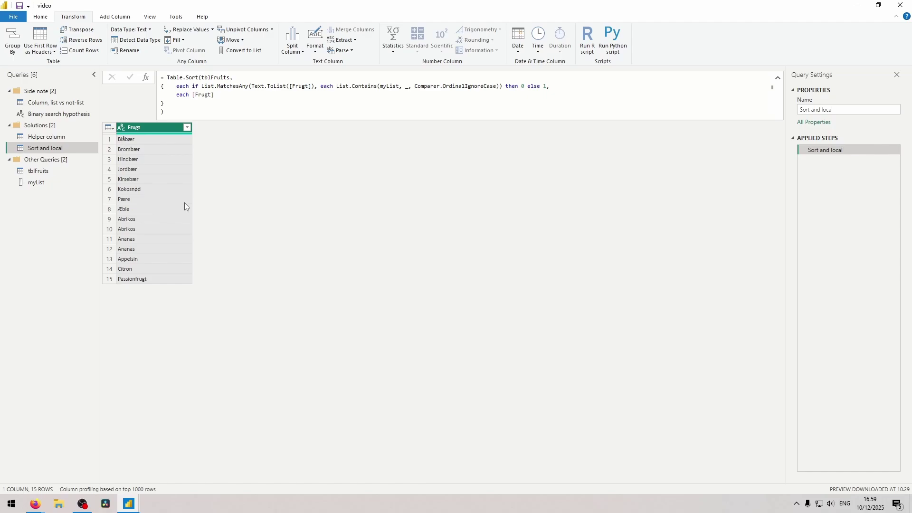
click(135, 220)
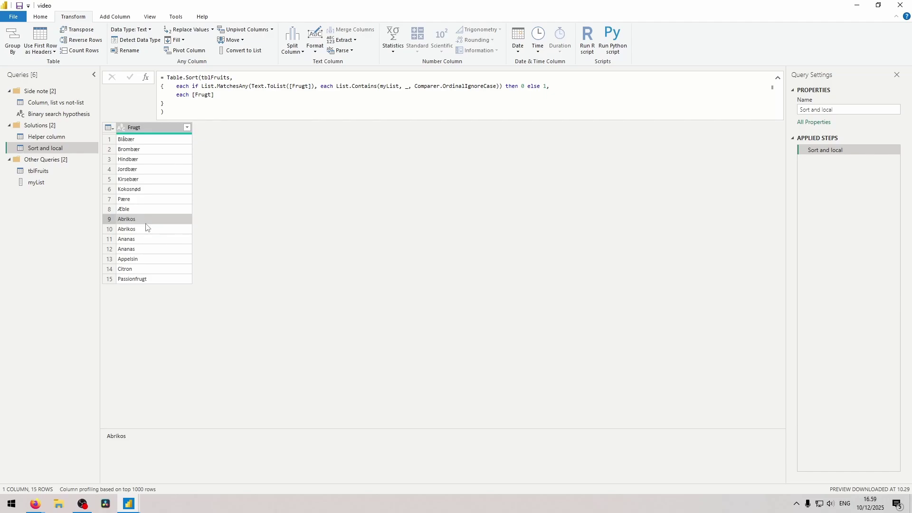
click(145, 229)
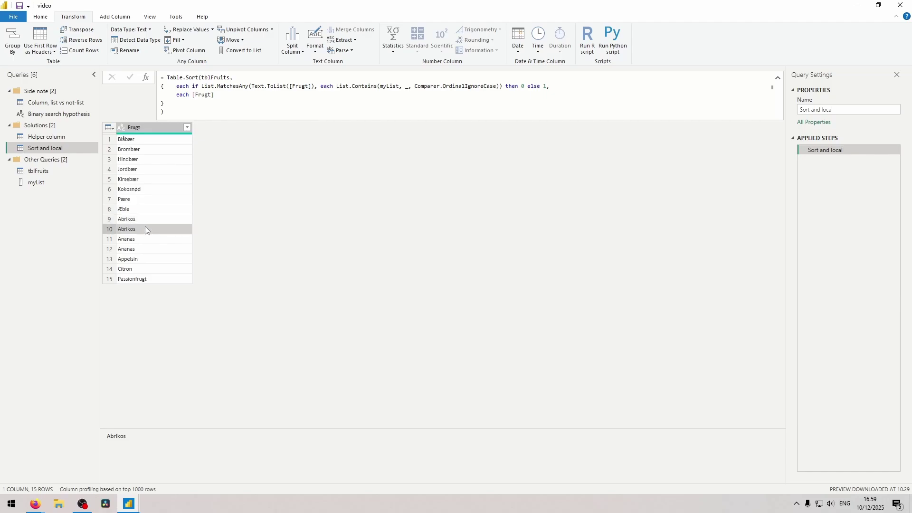
Step: Add a custom step with the formula Table.Group(#"Sort and local", {"Frugt"}, ) and leave an empty line for the aggregations
drag(220, 78, 167, 79)
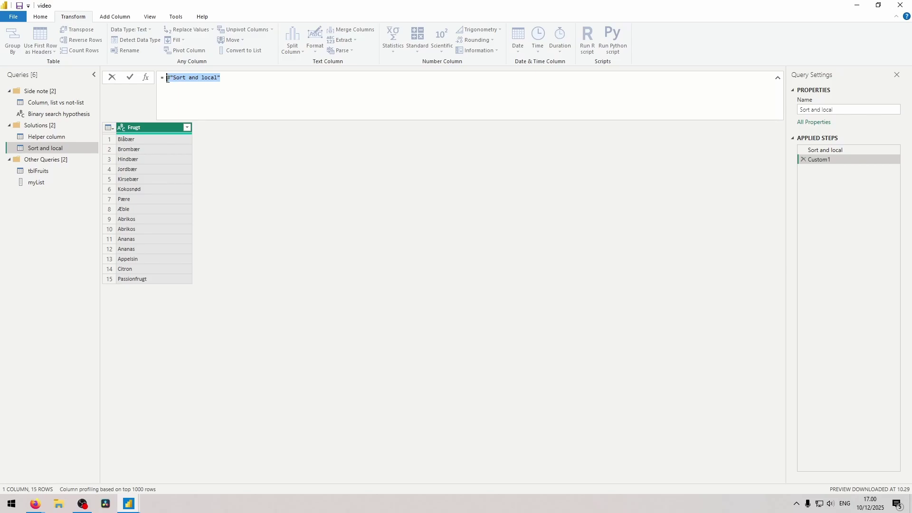
text(Table.Group()
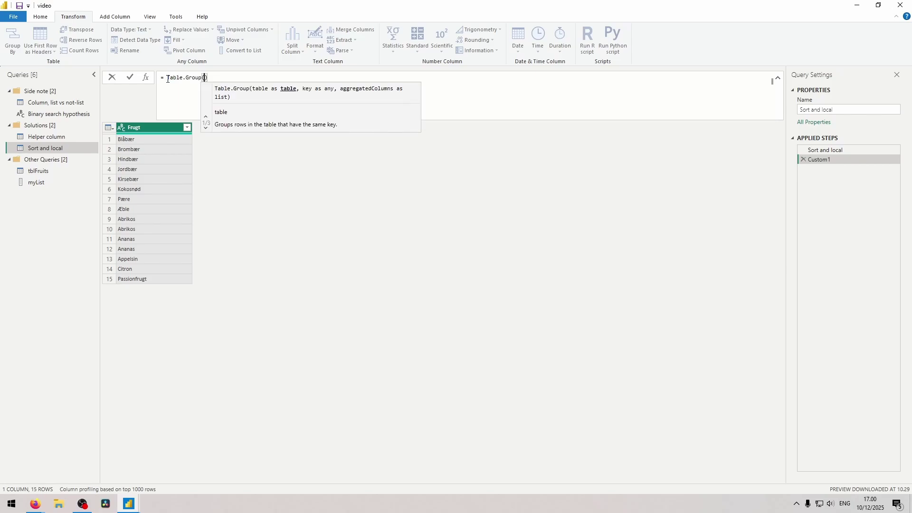
text(#"Sort and local", )
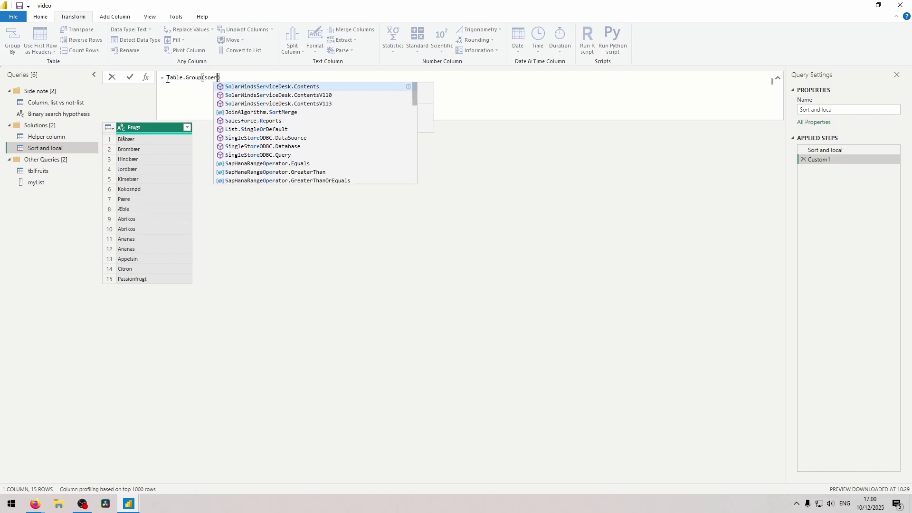
text({"Frugt")
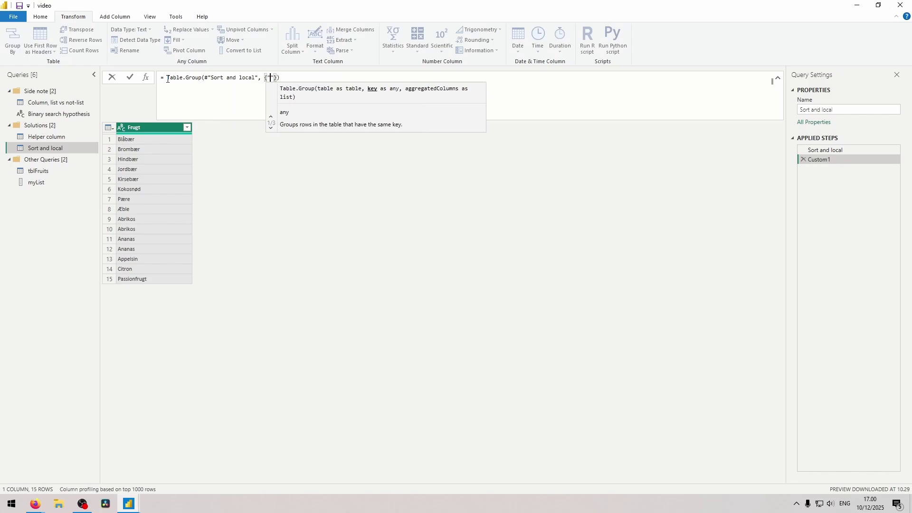
text(})
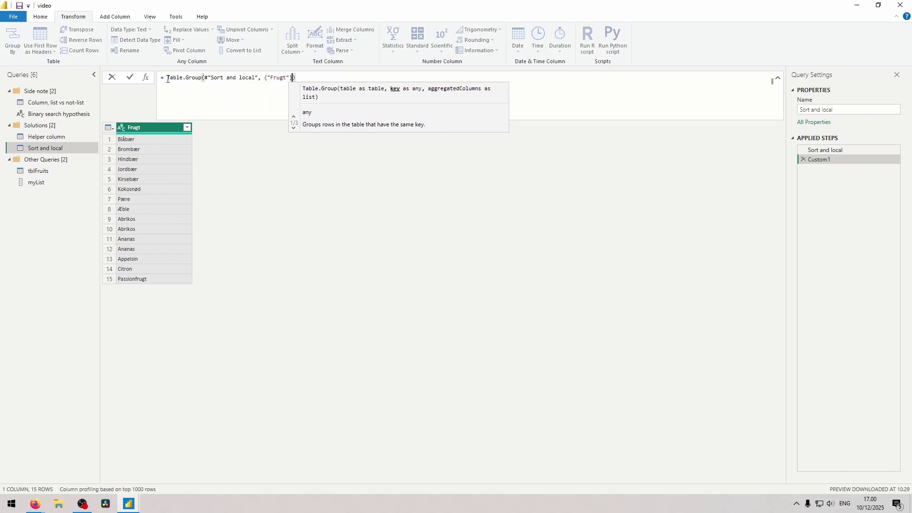
text(,)
key(shift+Return)
key(shift+Return)
key(Up)
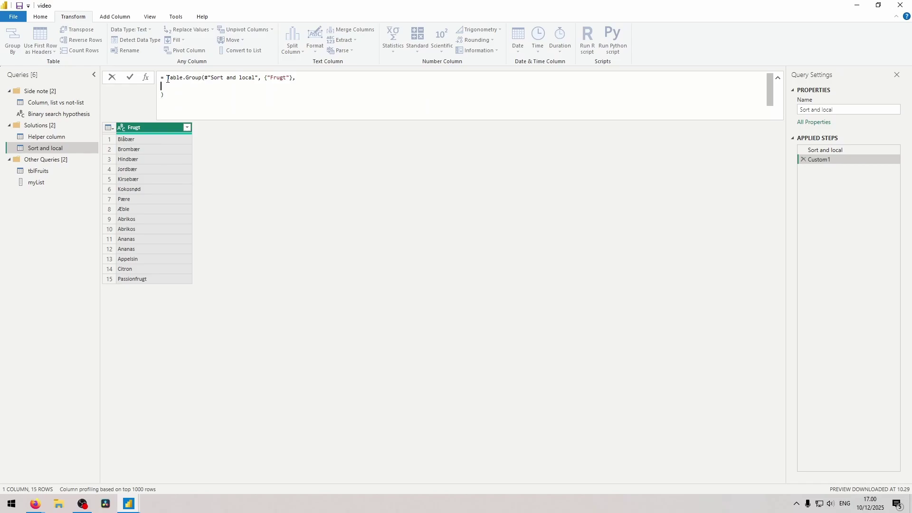
Step: Enter the aggregations {{"All", each _}, {"Combine", each Text.Combine([Frugt], ", ")}} in the grouping formula
text({{"All", each _)
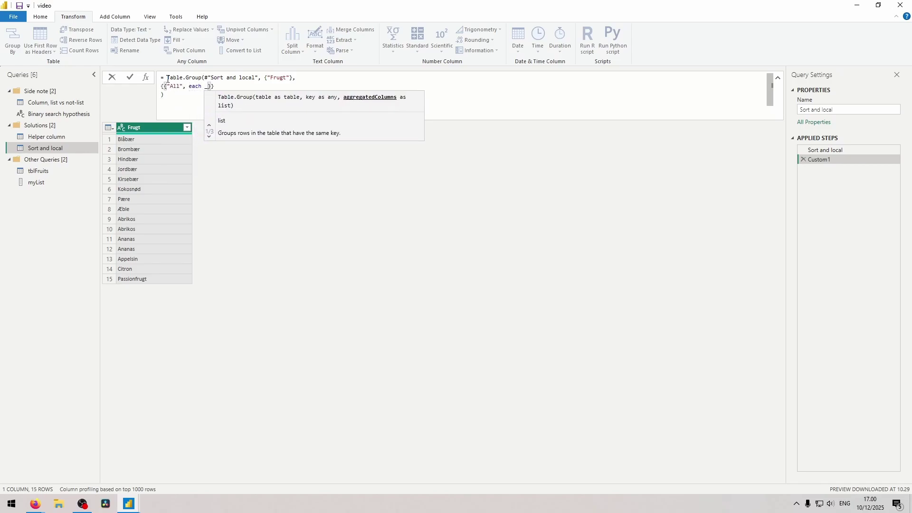
text(}, {"Combine", )
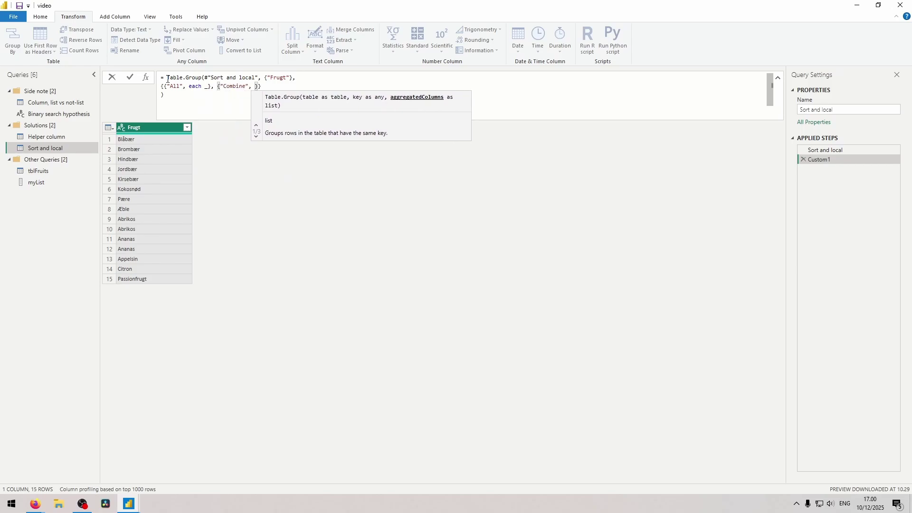
text( each Text.Combine([F)
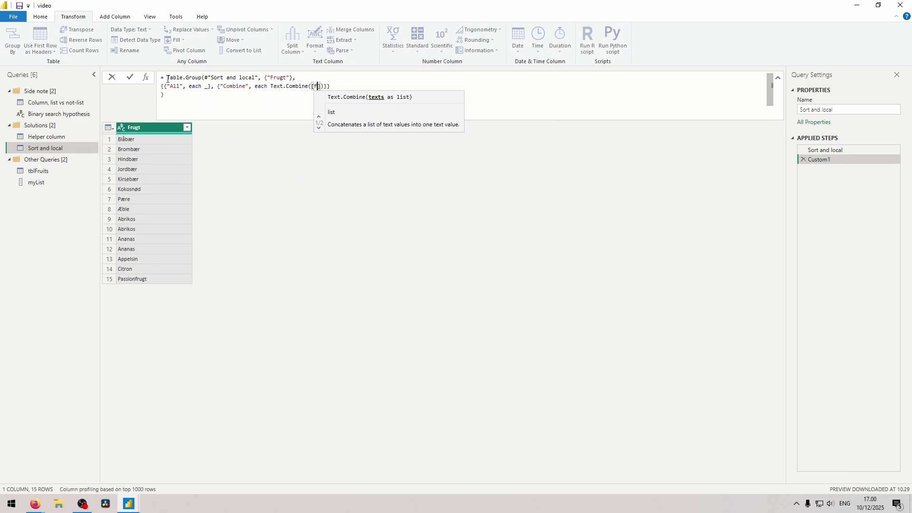
text(rugt],)
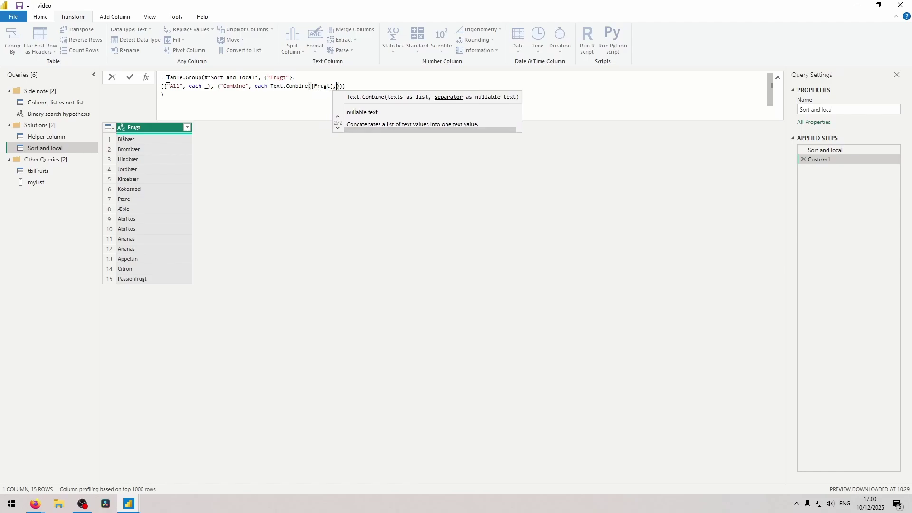
text( ", ")
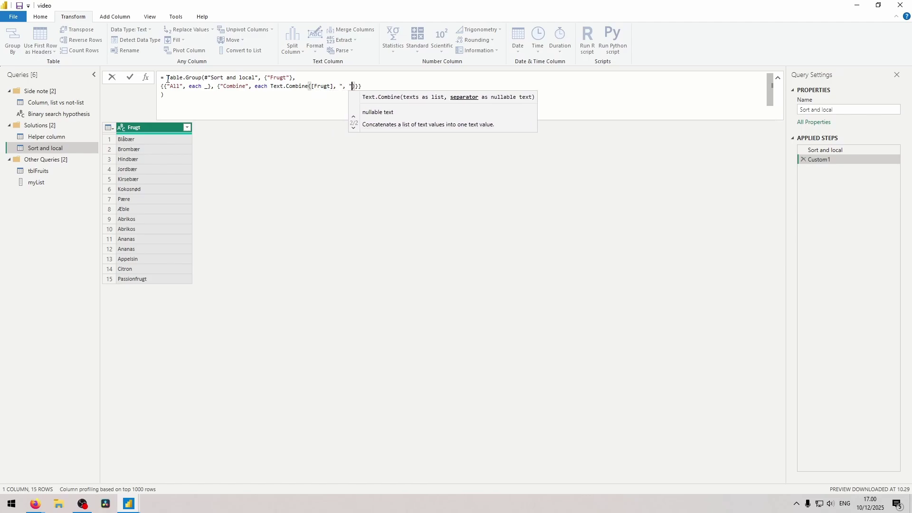
text()}},)
Step: Set the group kind to GroupKind.Local and begin a comparer function with (curr, next) => if
key(Return)
text(GroupKind.Local,)
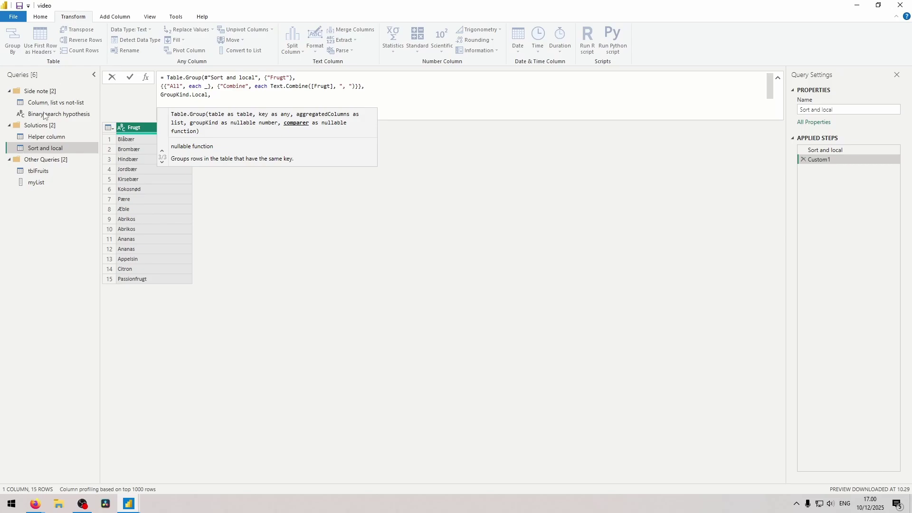
key(Return)
text((curr)
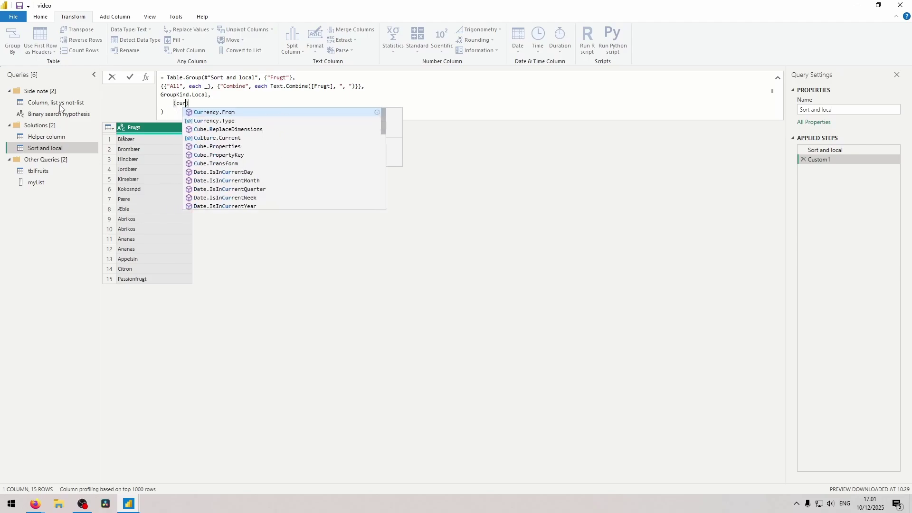
text(, next) => if)
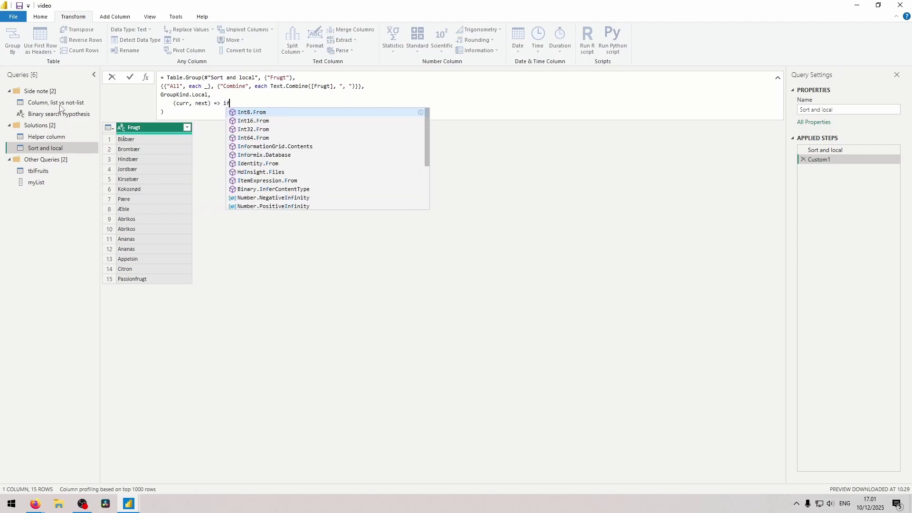
Step: Make the comparer return 0 when curr[Frugt] = next[Frugt], and add an else with a new line for its branch
key(Return)
text(curr[Frugt])
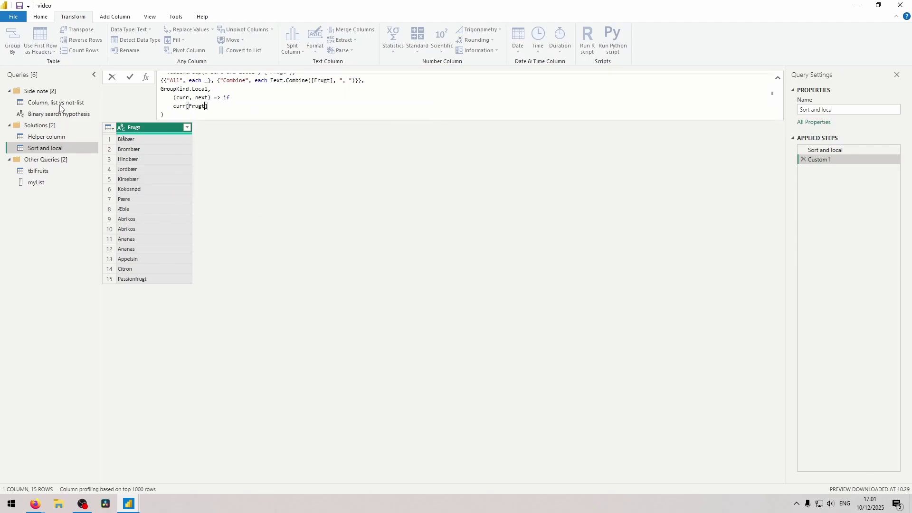
text( = next[Frugt] =)
key(BackSpace)
key(BackSpace)
text(then 0)
text(else)
key(shift+Return)
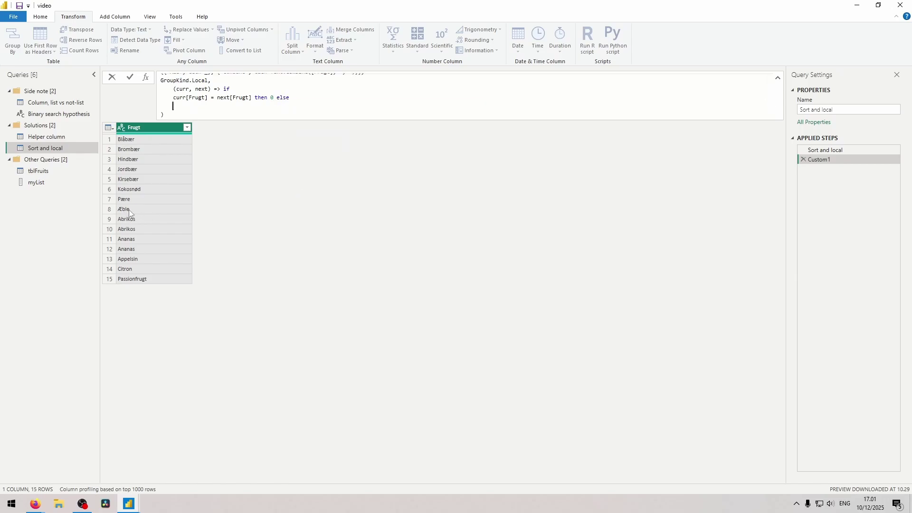
Step: Begin the else branch of the comparer with if List.MatchesAny(Text.ToList(next[Frugt])
text(if)
text( List.MatchesAny)
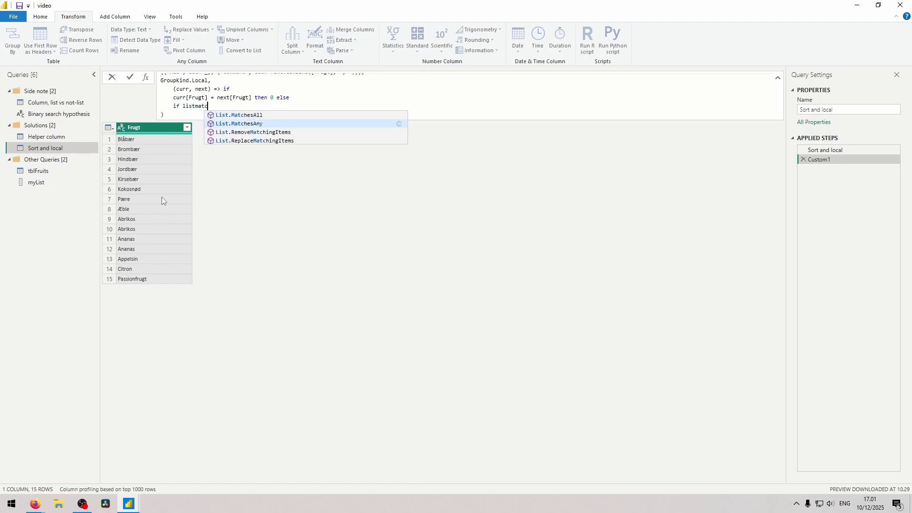
text((Text.ToList()
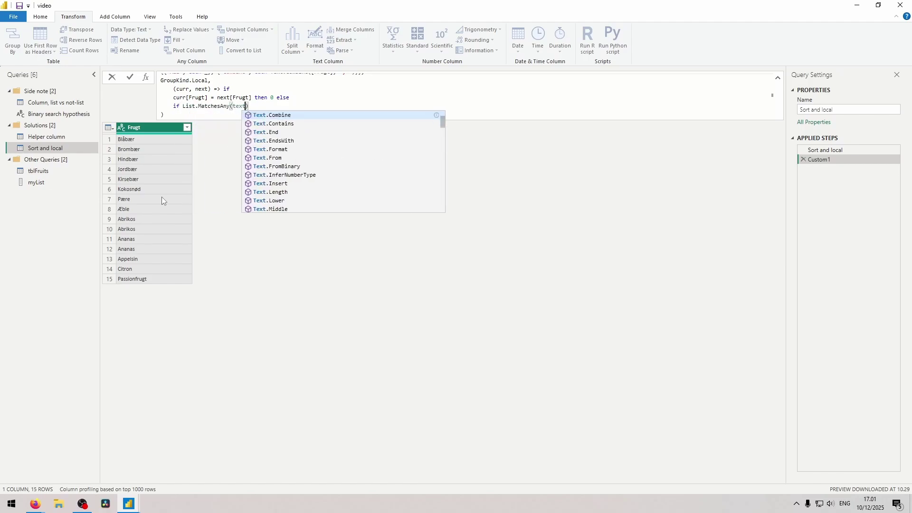
text(next[)
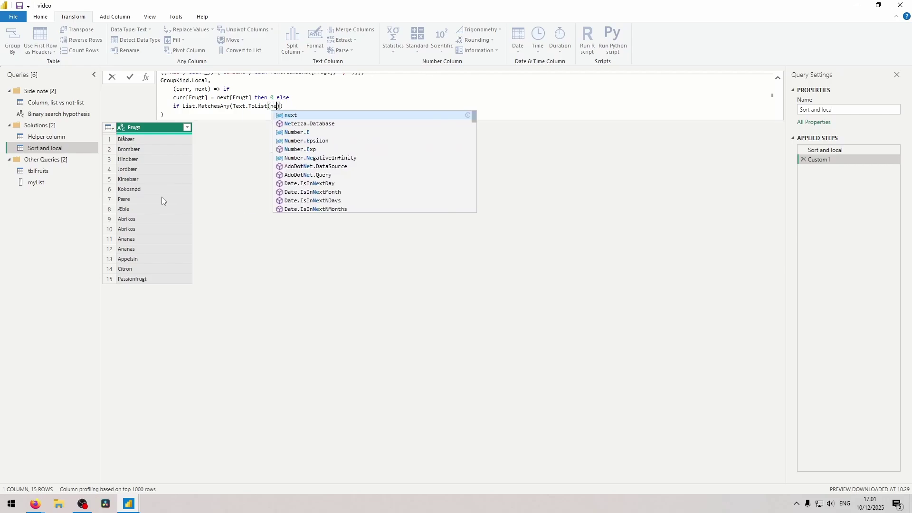
text(Frugt)
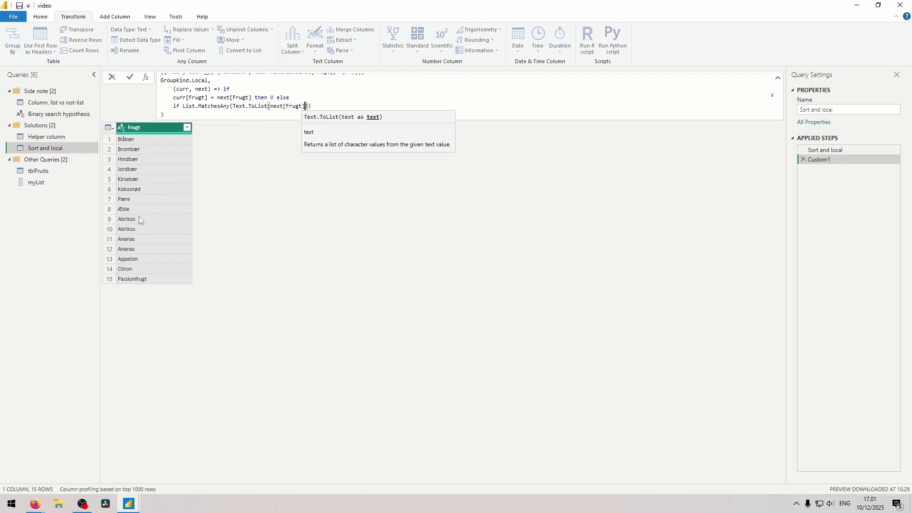
Step: Complete the condition with each List.Contains(myList, _, Comparer.OrdinalIgnoreCase), returning 0 on a match, else 1, and apply the grouping formula
text(), each list)
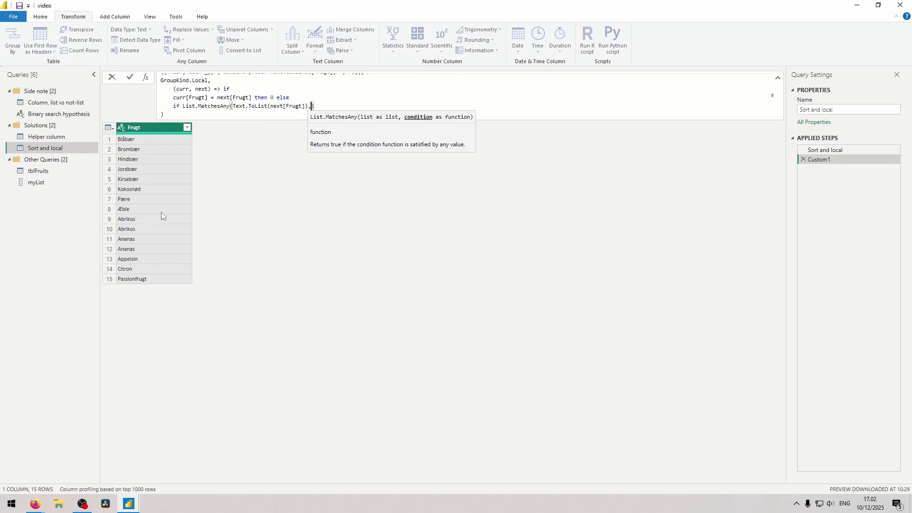
text(.Contains(myList, _)
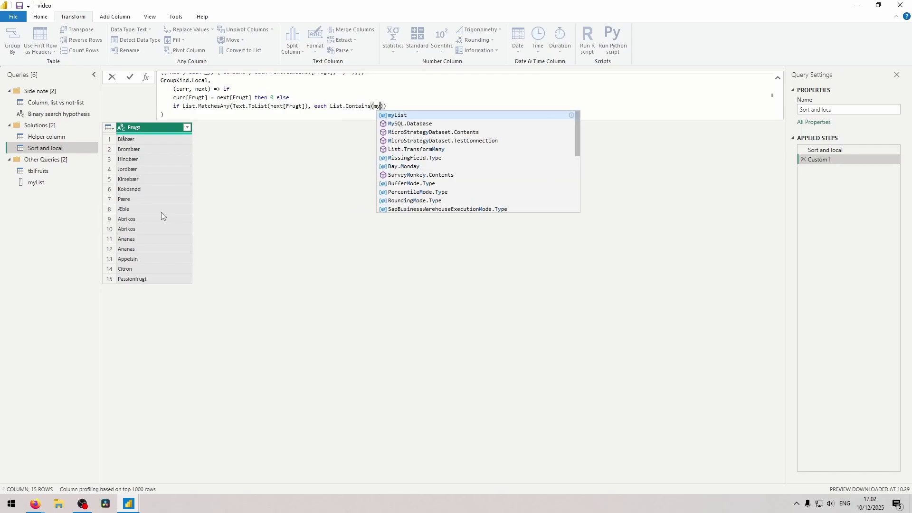
text(, Comparer.OrdinalIgnoreCase)) ther)
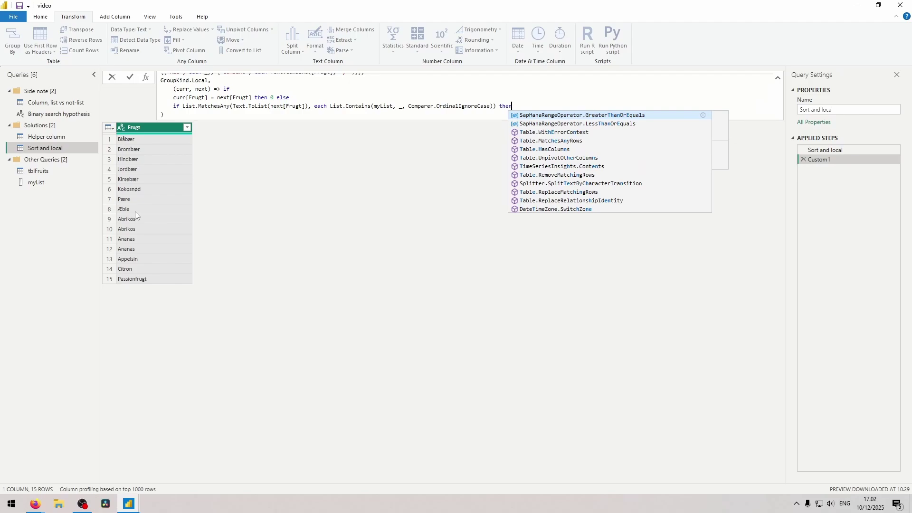
key(BackSpace)
text(n 0 else 1)
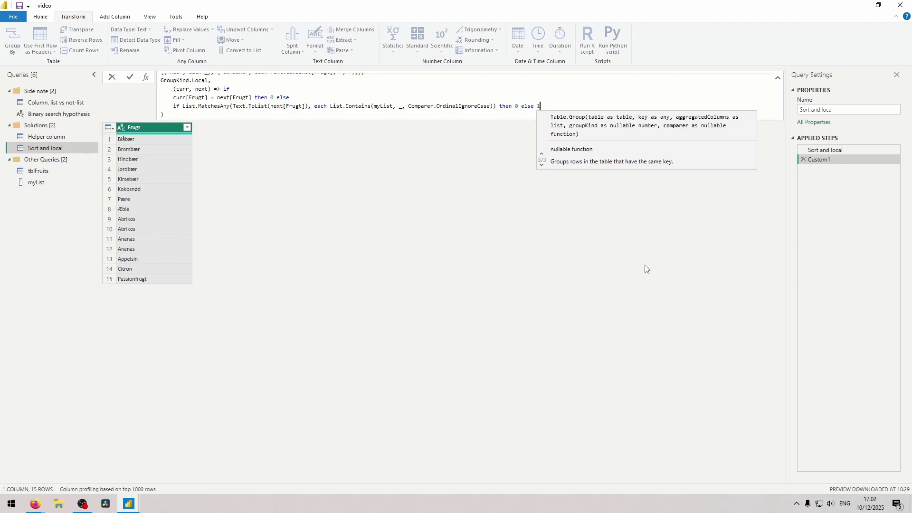
key(Return)
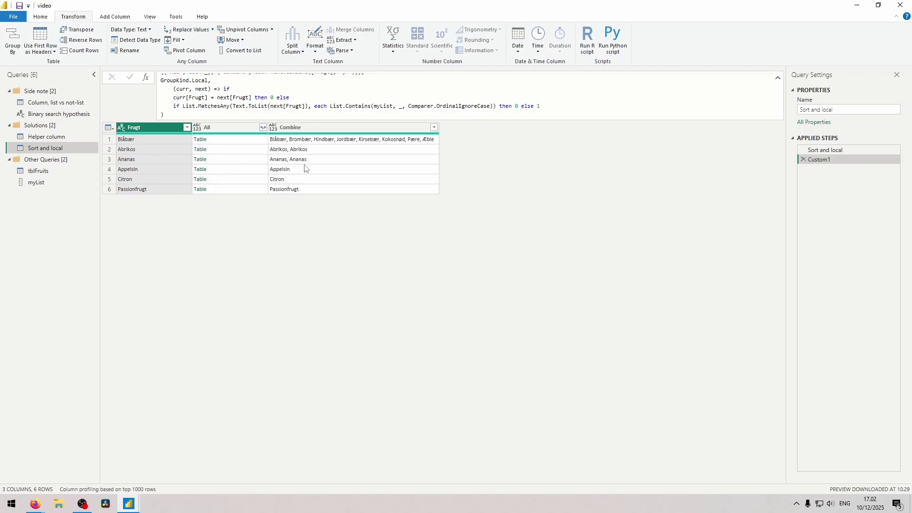
Step: Declare type text for the Combine aggregation, placed after the closing parenthesis of Text.Combine, and apply the formula
scroll(293, 101, up, 2)
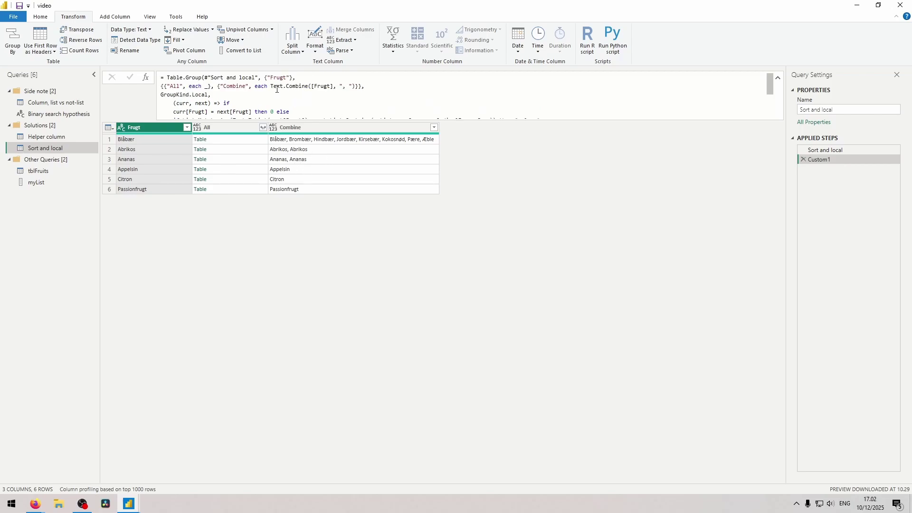
click(353, 86)
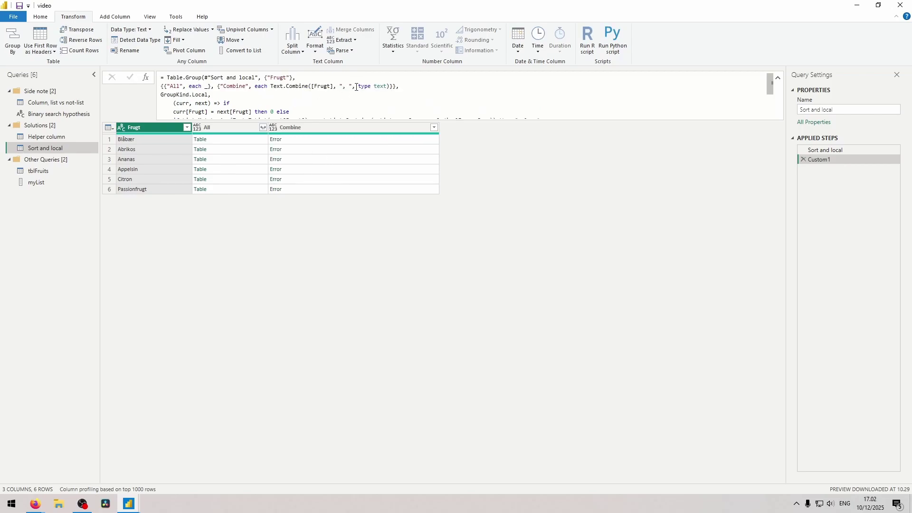
drag(355, 86, 387, 87)
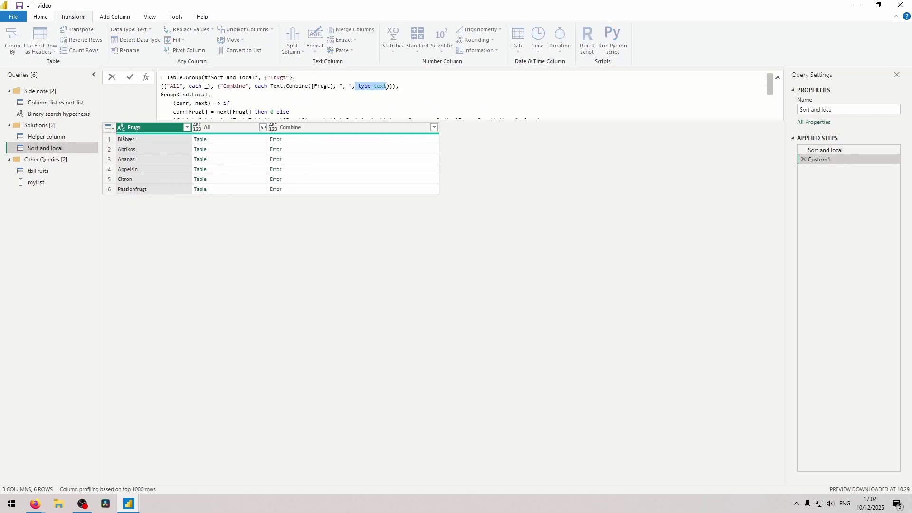
key(Delete)
key(BackSpace)
key(Right)
text(, )
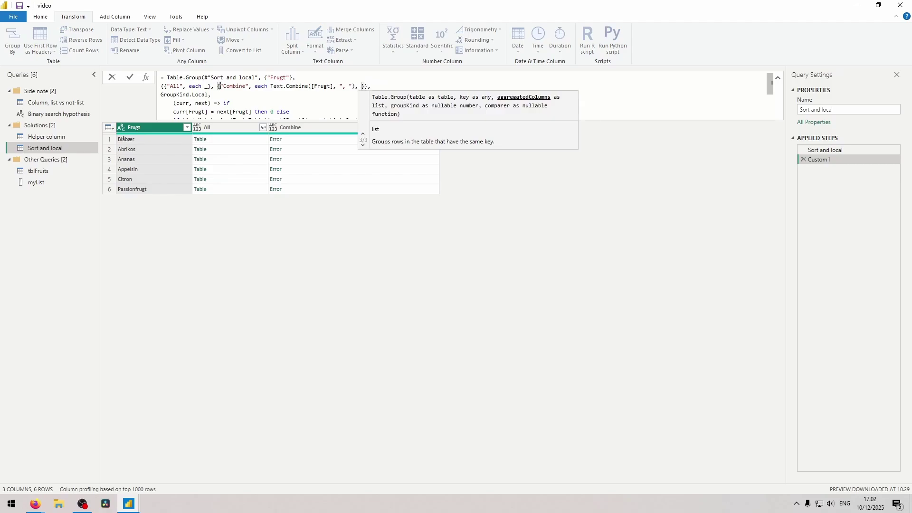
text(type text)
key(Return)
Step: Examine the combined fruit names and nested table of the first groups against the comparer and the Combine aggregation in the formula
click(338, 140)
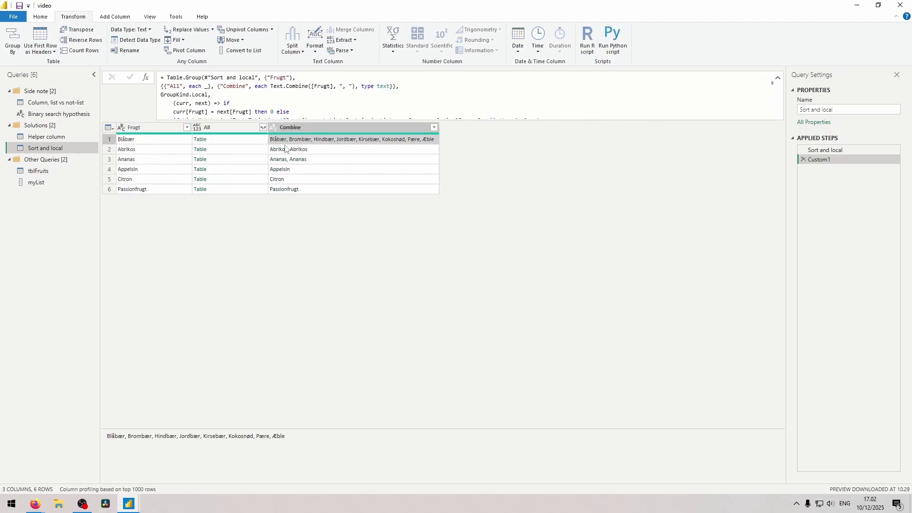
scroll(284, 113, down, 2)
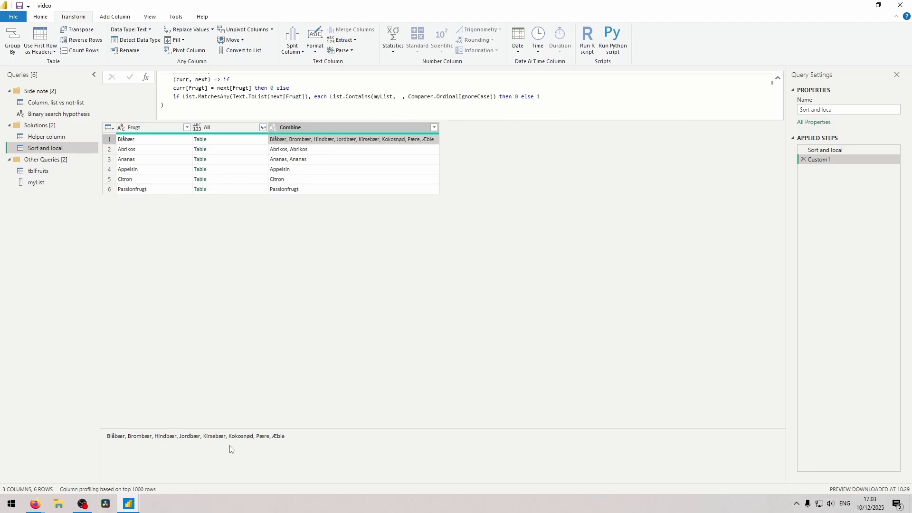
drag(172, 88, 291, 88)
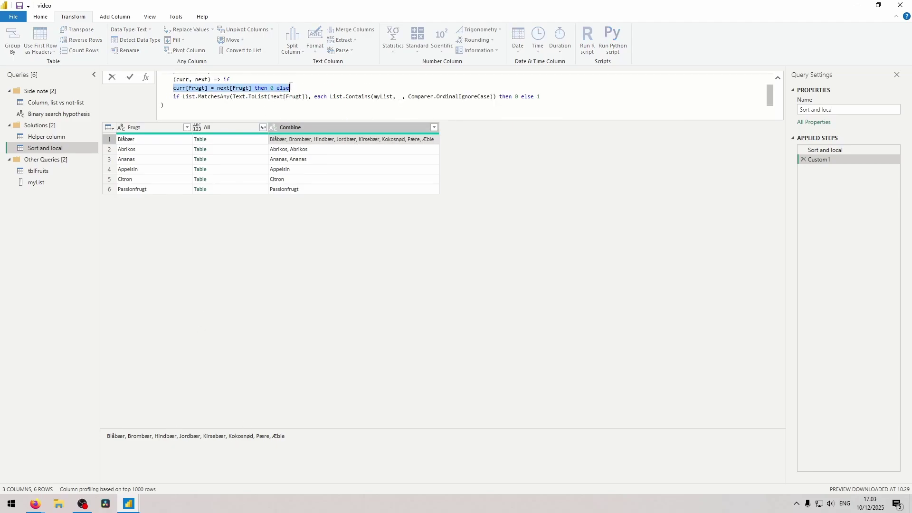
click(300, 142)
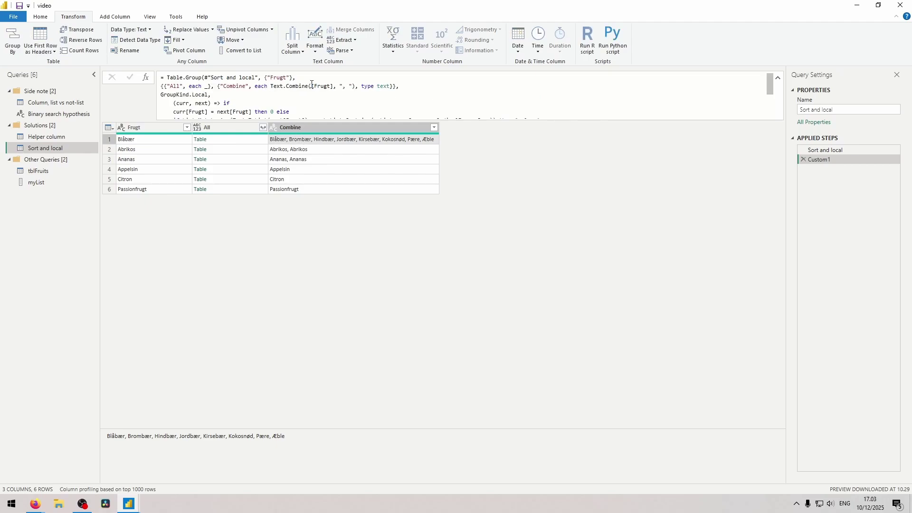
drag(312, 86, 334, 86)
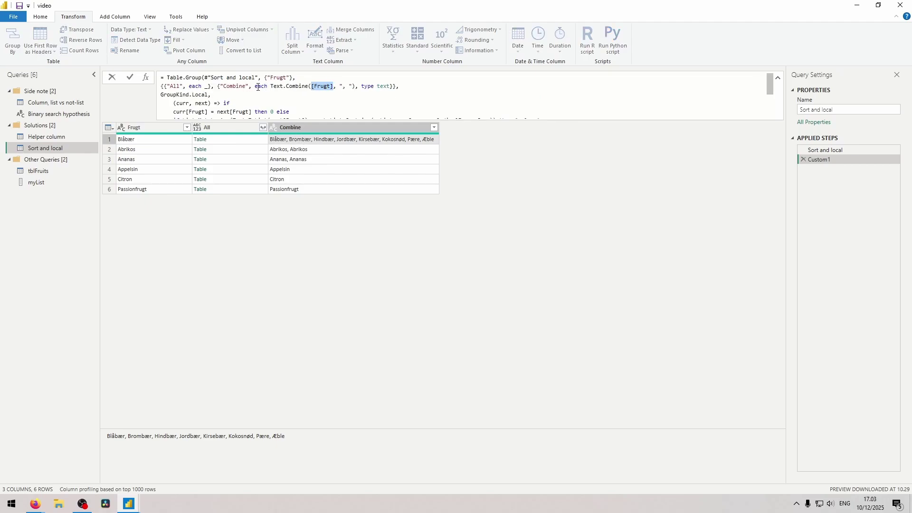
drag(214, 85, 363, 86)
click(221, 139)
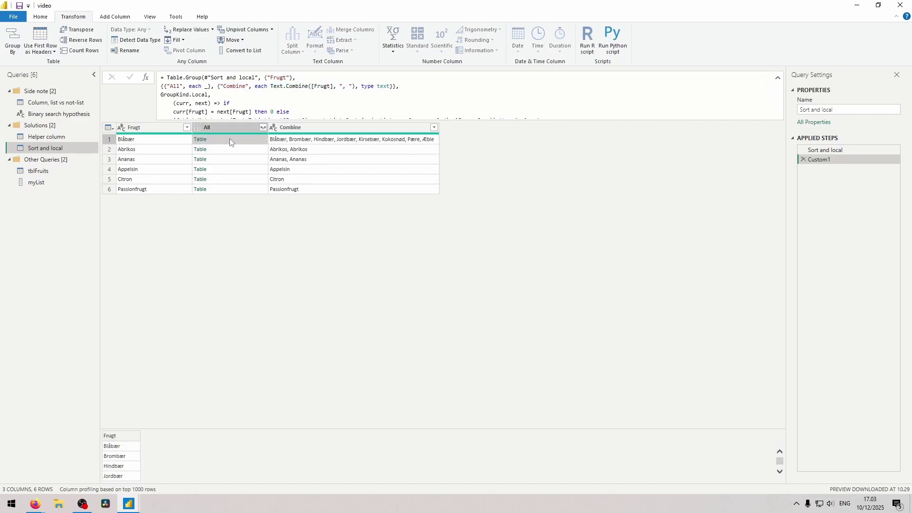
click(338, 140)
click(302, 148)
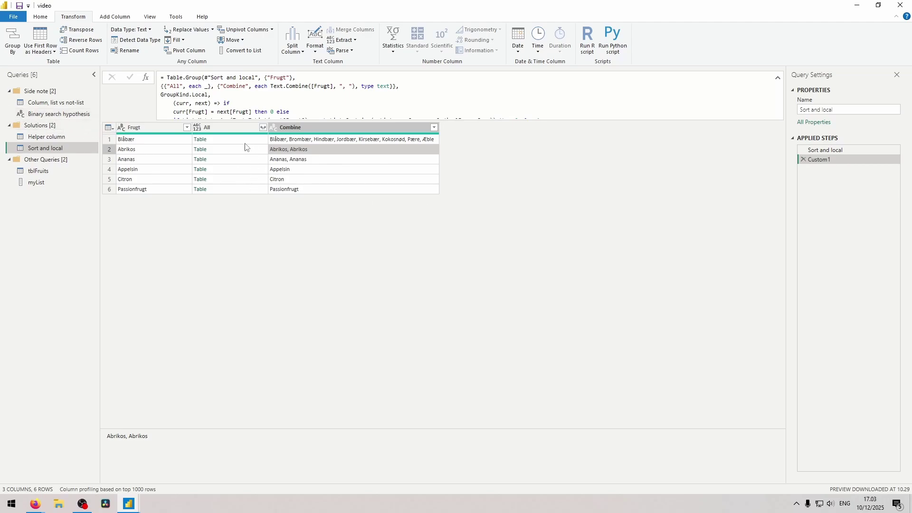
key(ctrl+Home)
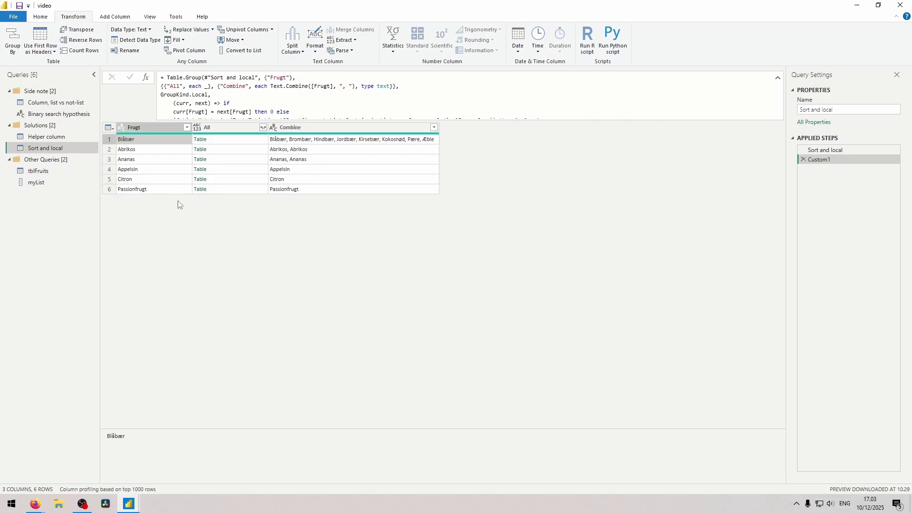
click(836, 150)
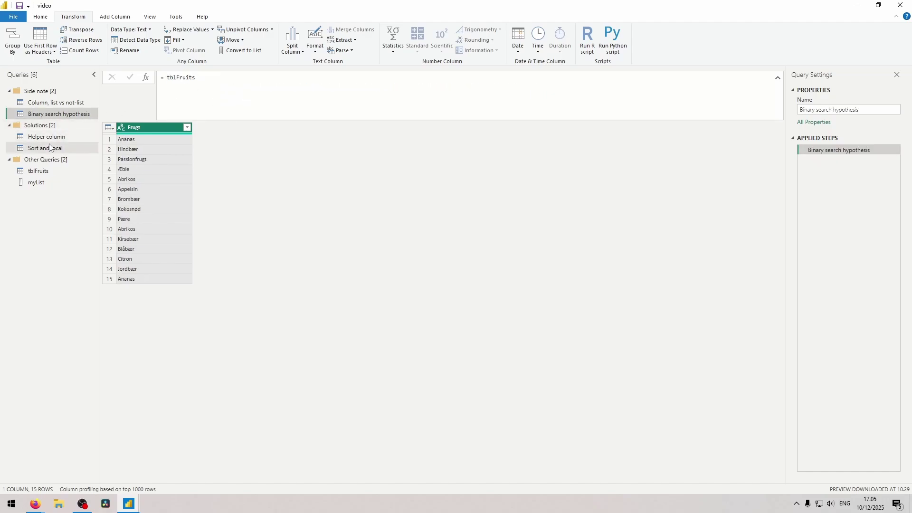
Step: In the Binary search hypothesis query, wrap the tblFruits source in a Table.Group function
double_click(184, 84)
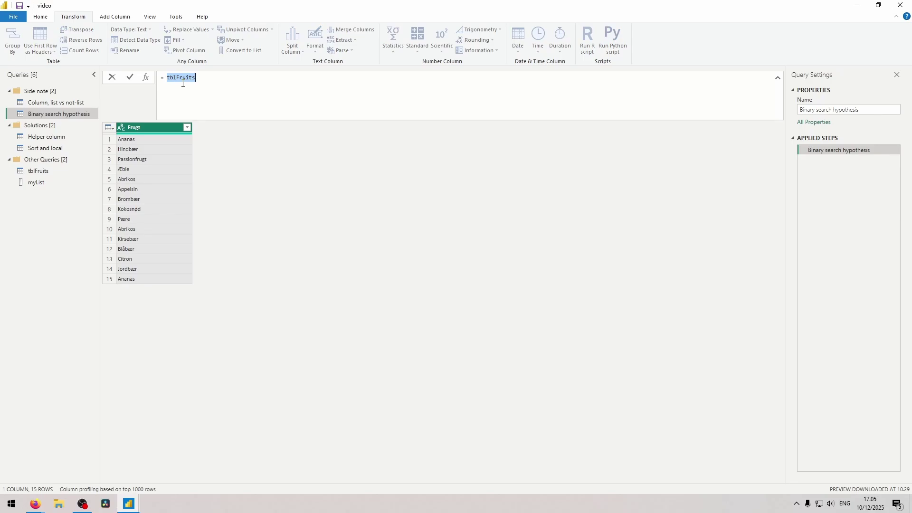
key(ctrl+x)
text(table)
key(Tab)
text(()
key(ctrl+v)
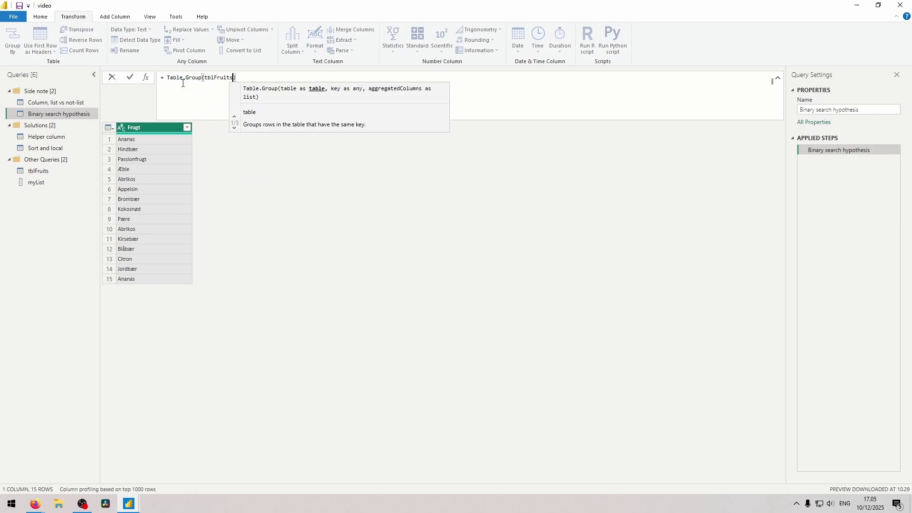
Step: Group by {"Frugt"} and add the entries {"Row count", Table.RowCount} and {"Combine", each Text.Combine([Frugt], ", ")}
text(, {"Frug)
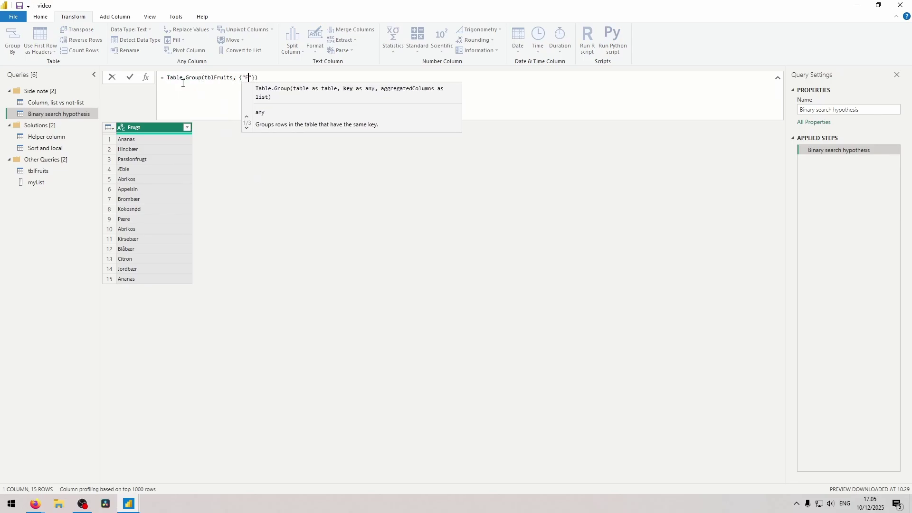
text(t"}, {"Row count", Table.RowCount)
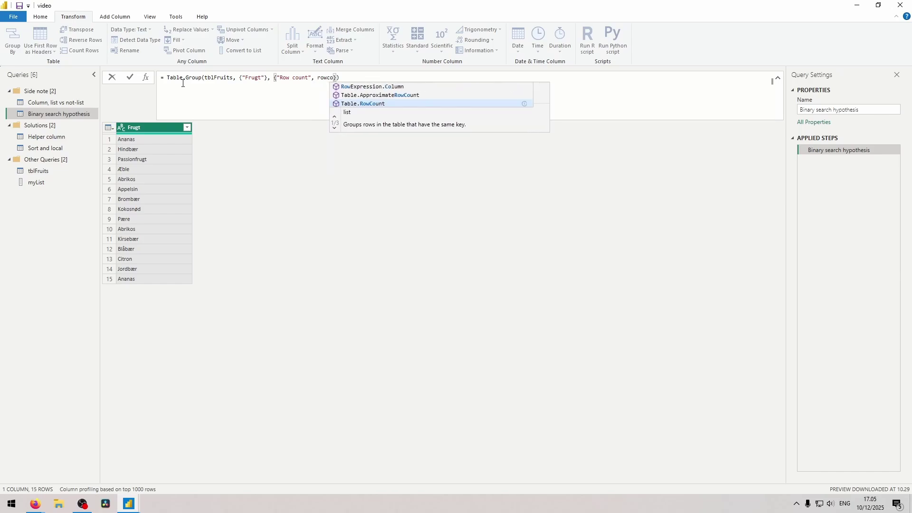
text(})
click(319, 77)
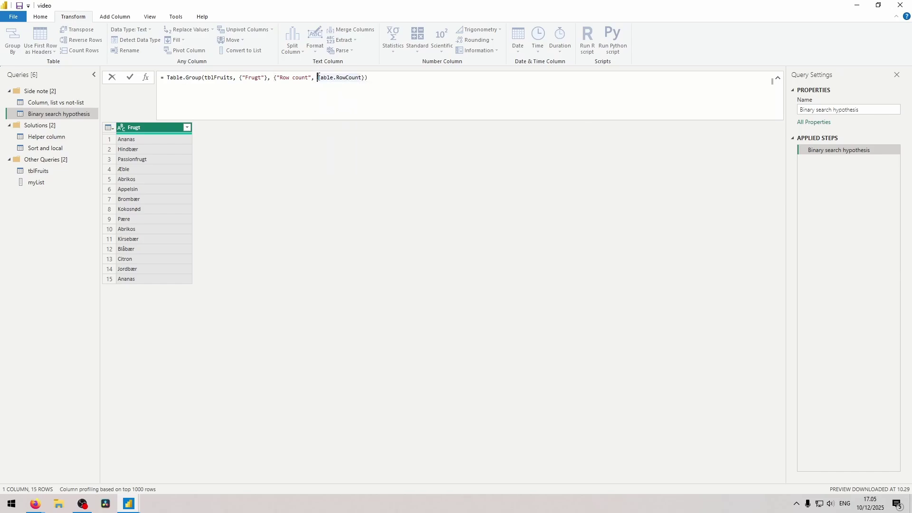
click(363, 77)
click(375, 107)
text(, {"Combine", each Text.Combine([Frugt], ", ")
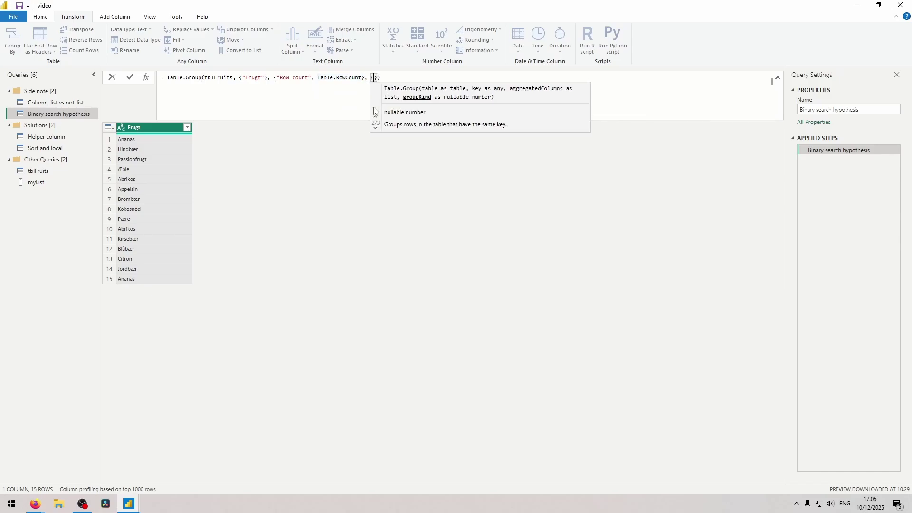
click(542, 77)
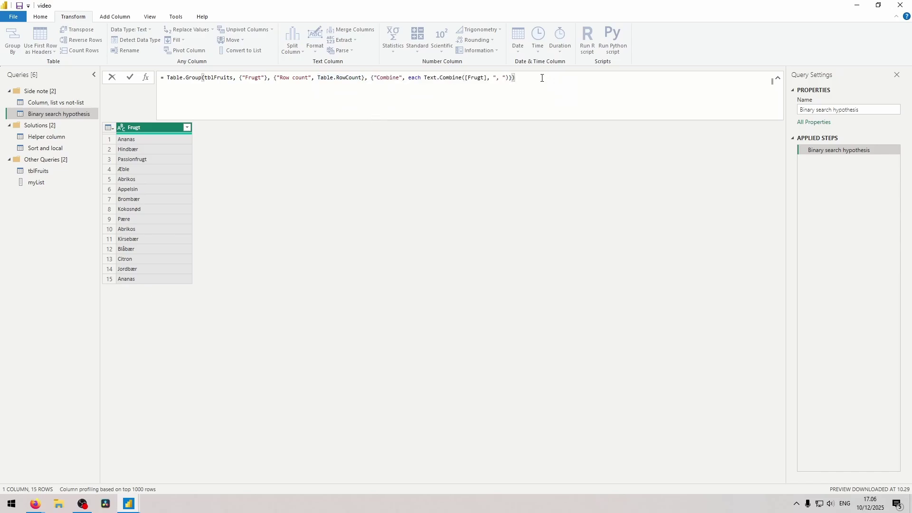
Step: Add GroupKind.Global on a new line of the formula and start a comparer function with (curr, next) =>
key(shift+Return)
text(, GroupKind.Global,)
key(shift+Return)
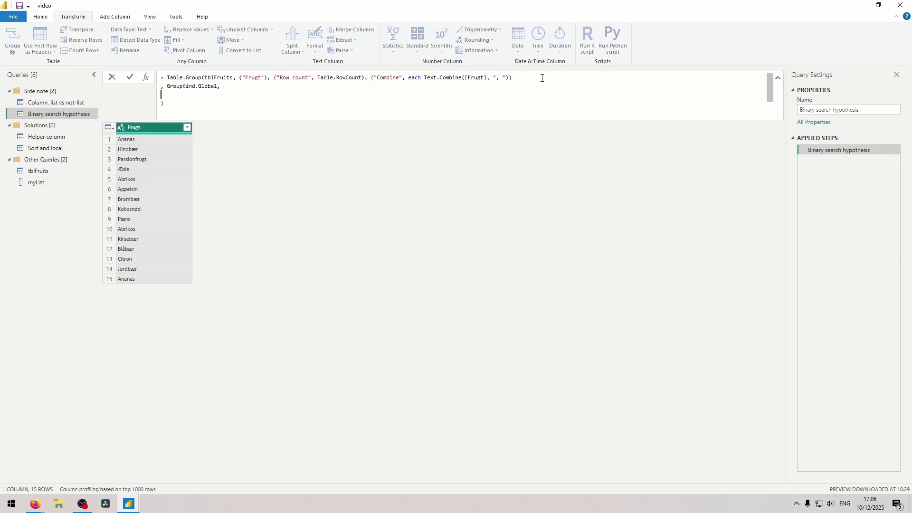
text((curr, next) =>)
key(shift+Return)
Step: Write the comparer's first condition: if List.MatchesAny(Text.ToList(curr[Frugt]), each List.Contains(myList, _, Comparer.OrdinalIgnoreCase)) and
text(if List.MatchesAny)
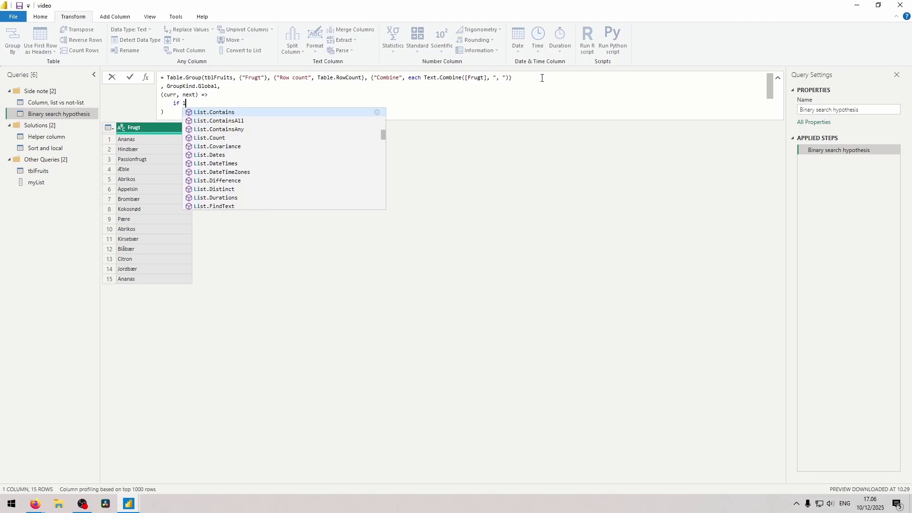
text((Text.ToList(curr[Fr)
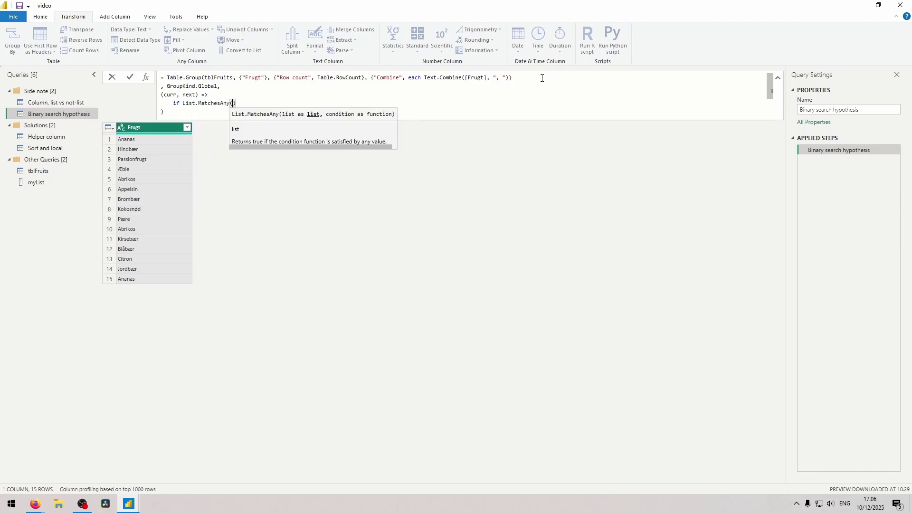
text(ugt)
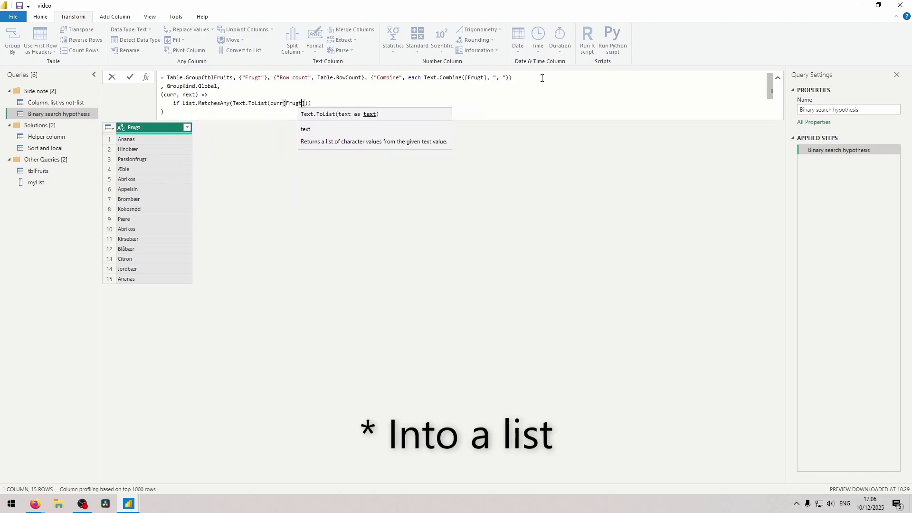
text(]), eac)
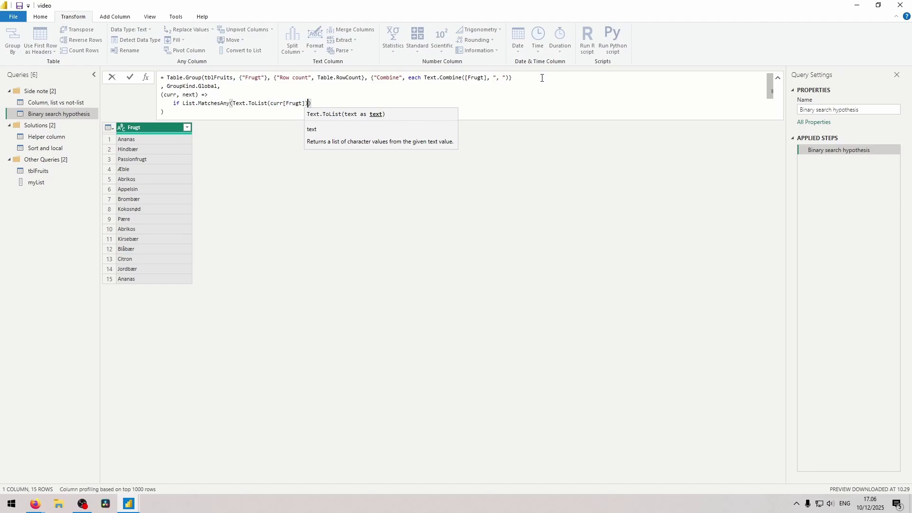
text(h List.Contains)
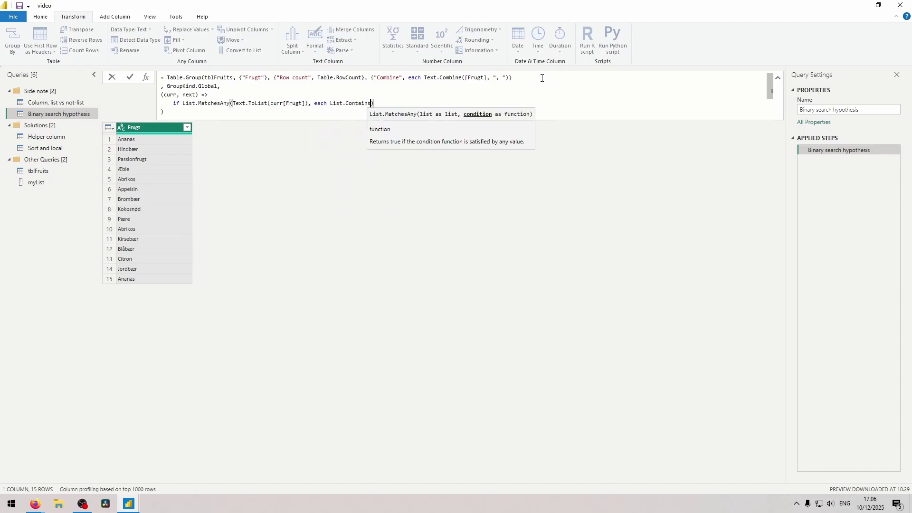
text((myList, _, Comparer.OrdinalIgnoreCase)) and)
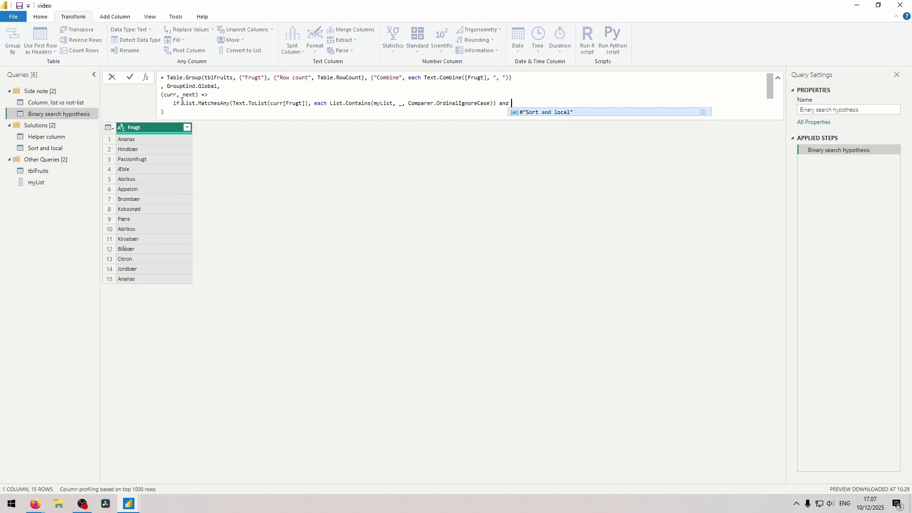
Step: Duplicate the List.MatchesAny condition onto an indented new line and replace curr with next in the copy
drag(182, 103, 497, 103)
click(526, 104)
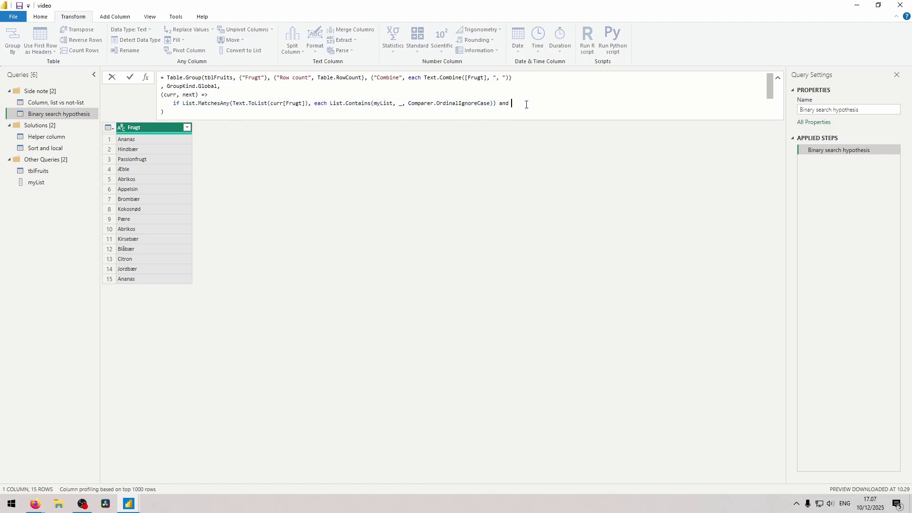
key(shift+Return)
key(Tab)
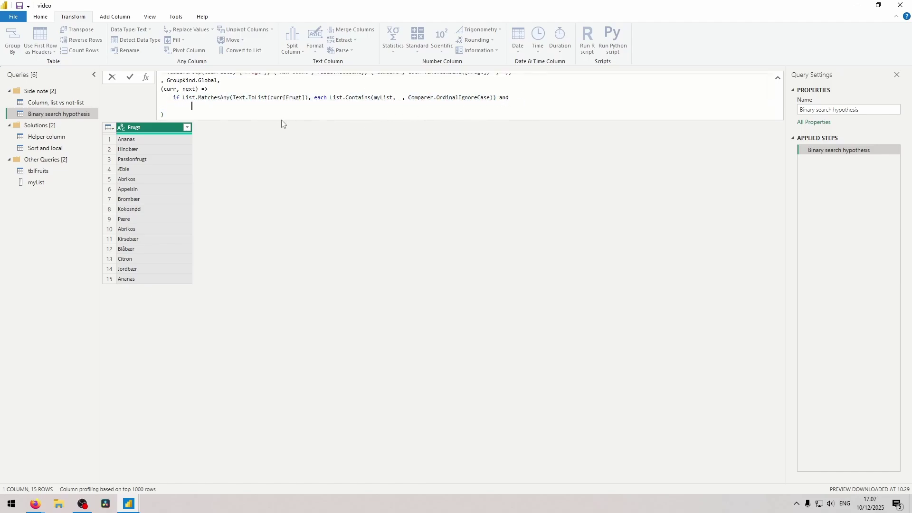
key(ctrl+v)
double_click(292, 108)
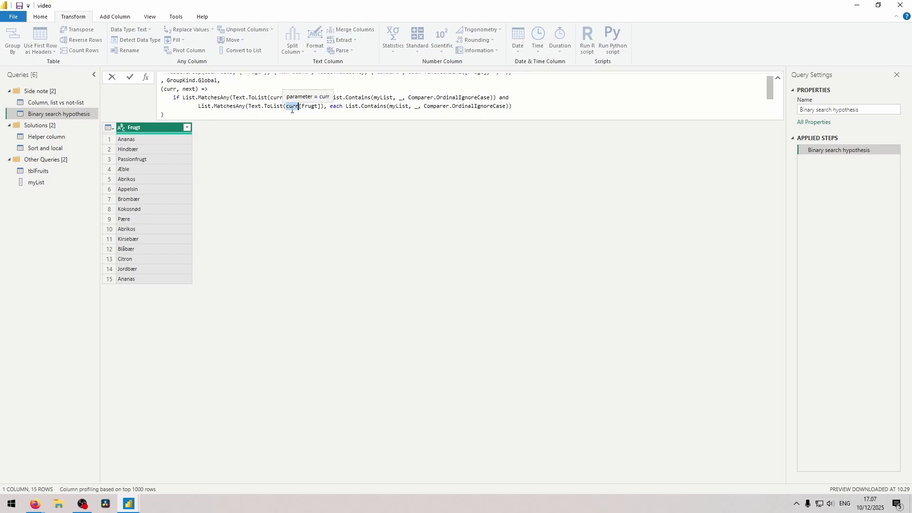
text(next)
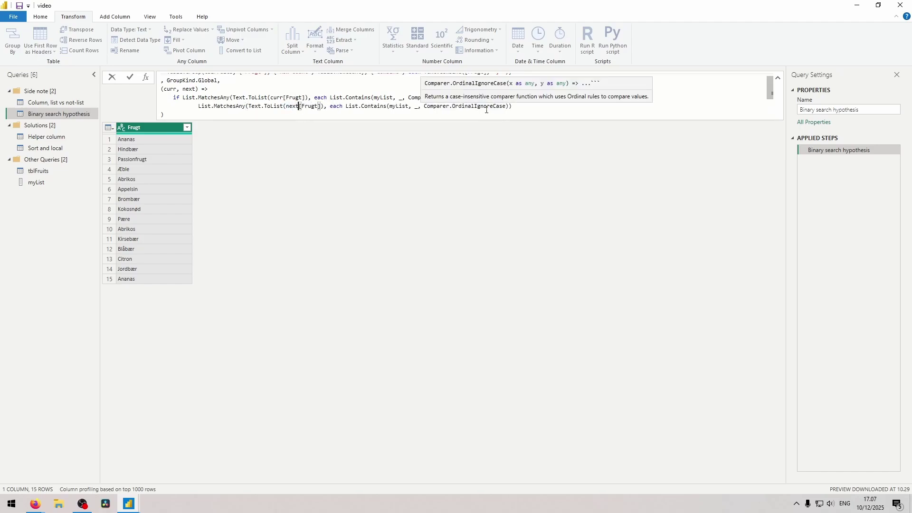
Step: Complete the comparer with then 0 else //both have a Danish character, followed by Value.Compare(curr[Frugt], next[Frugt]), and commit the formula
click(518, 108)
text(then 0)
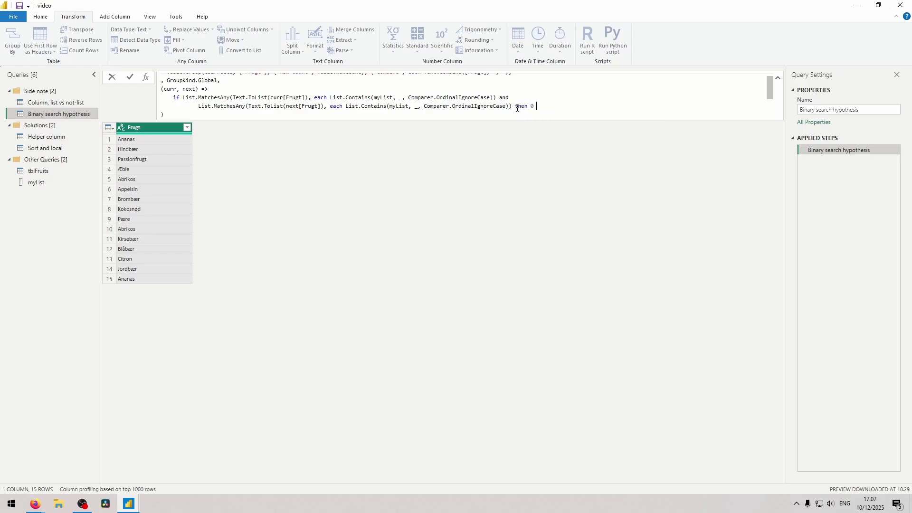
key(ctrl+v)
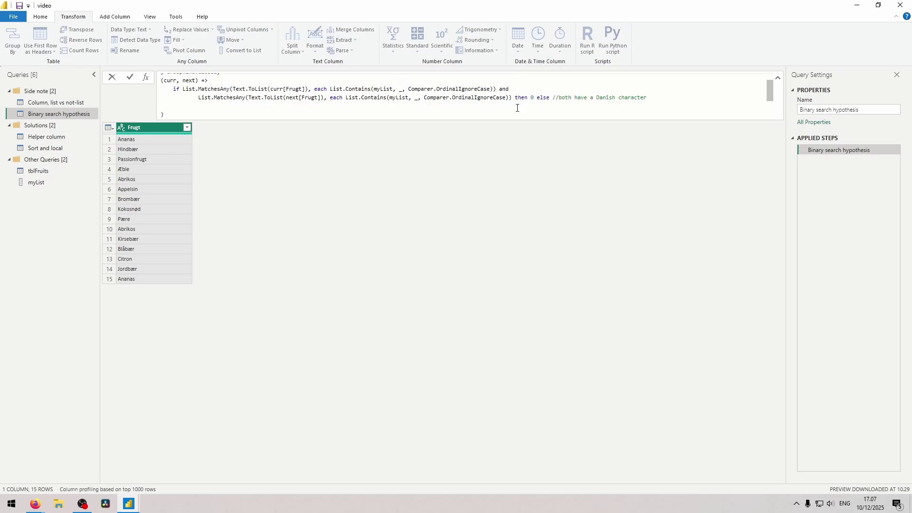
text(Value.Compare()
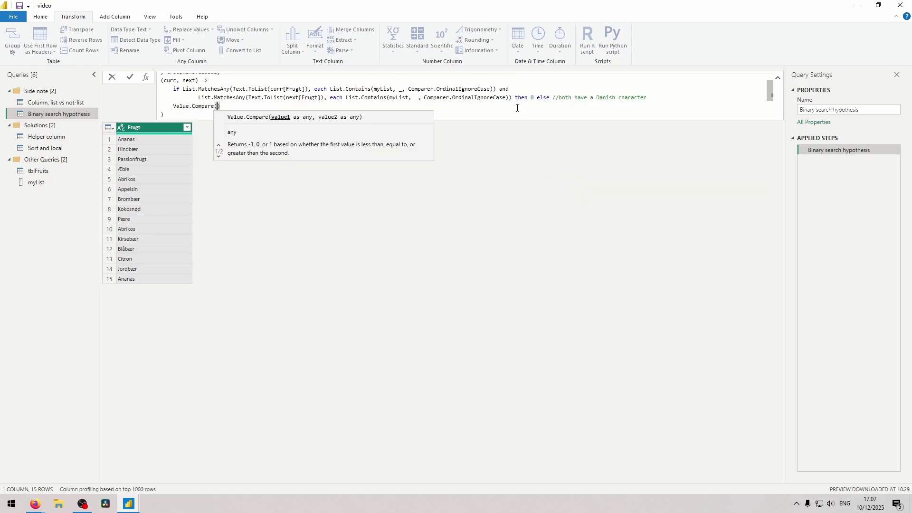
text(curr[Frugt], next[Fru)
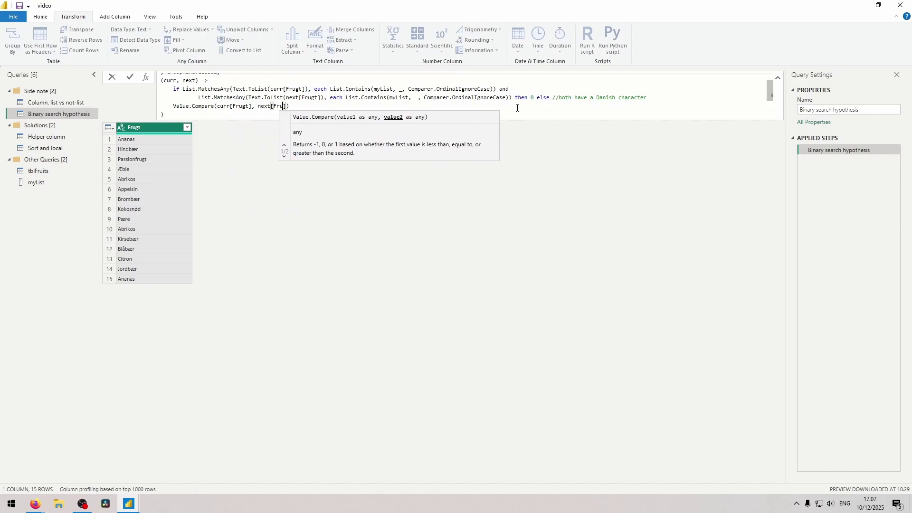
text(gt)
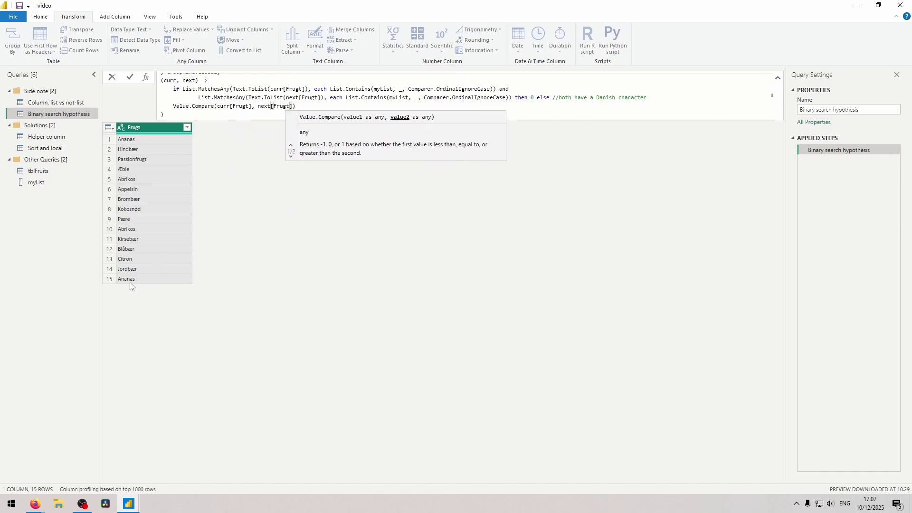
key(Return)
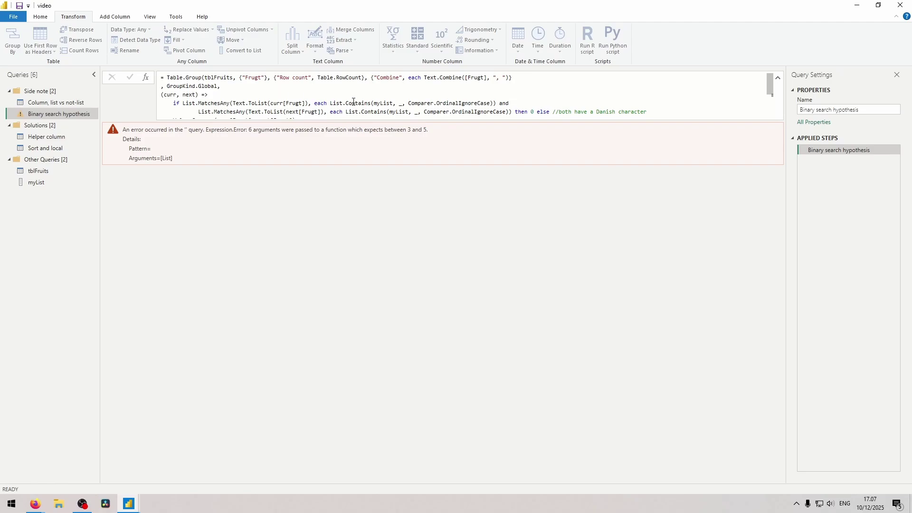
Step: Wrap the "Row count" and "Combine" aggregations in one outer pair of curly braces and commit the formula
scroll(354, 102, down, 1)
scroll(262, 103, up, 1)
drag(274, 77, 520, 80)
text({)
key(Return)
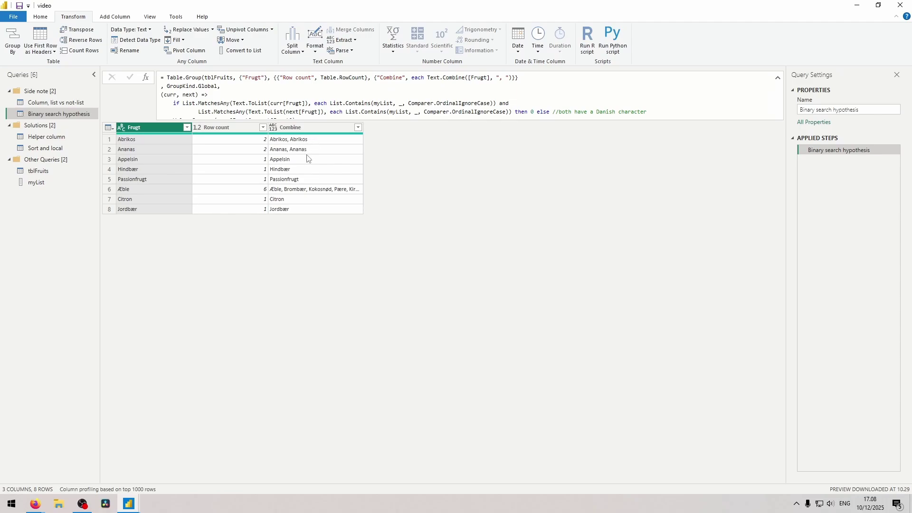
Step: Inspect the combined values of the Ananas, Hindbær and Æble groups and widen the Combine column to fit the longest text
click(310, 150)
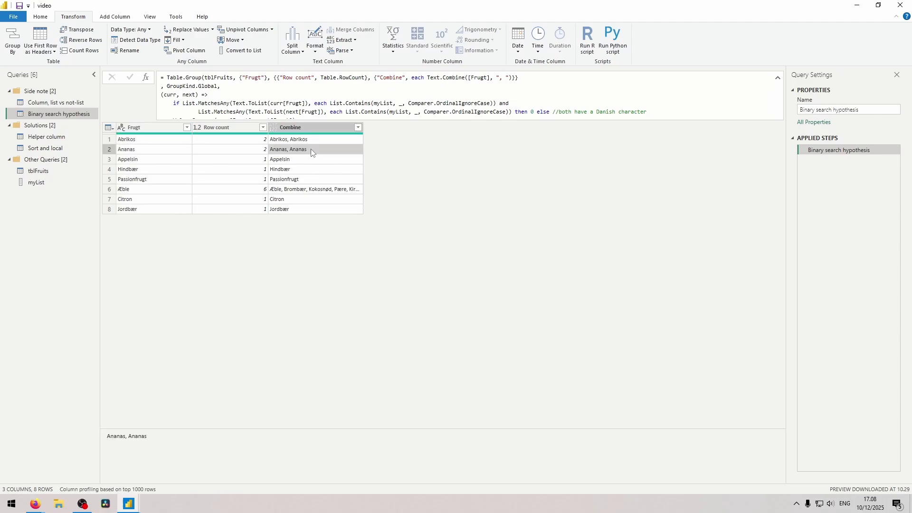
click(294, 170)
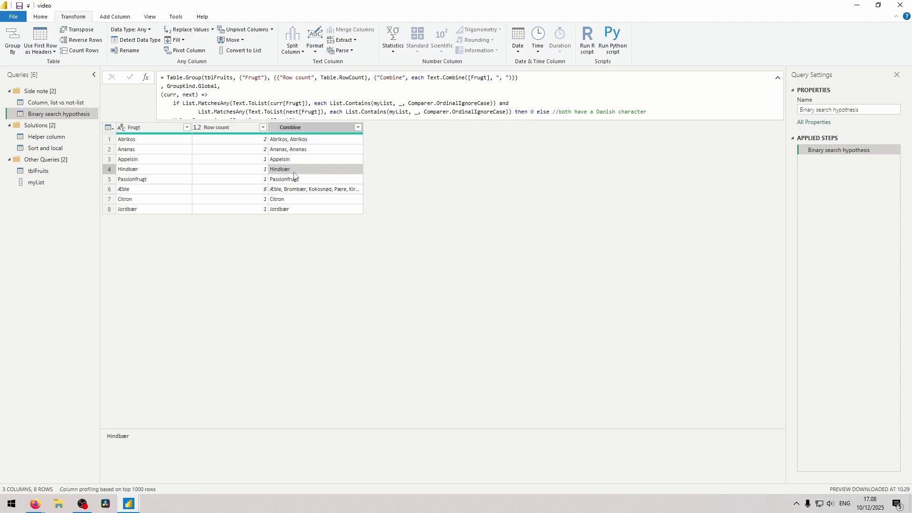
click(288, 191)
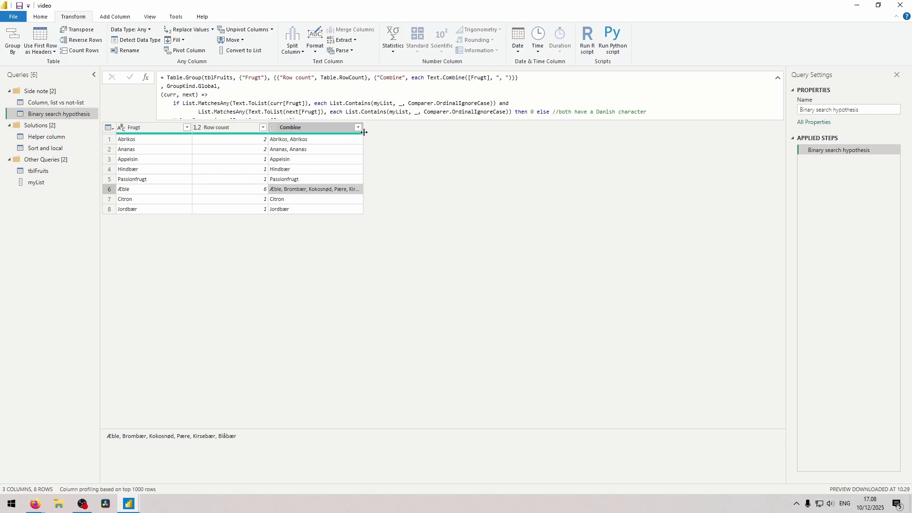
drag(363, 128, 413, 128)
Step: Compare the Hindbær and Jordbær rows with the Æble group and the comparer formula
click(289, 211)
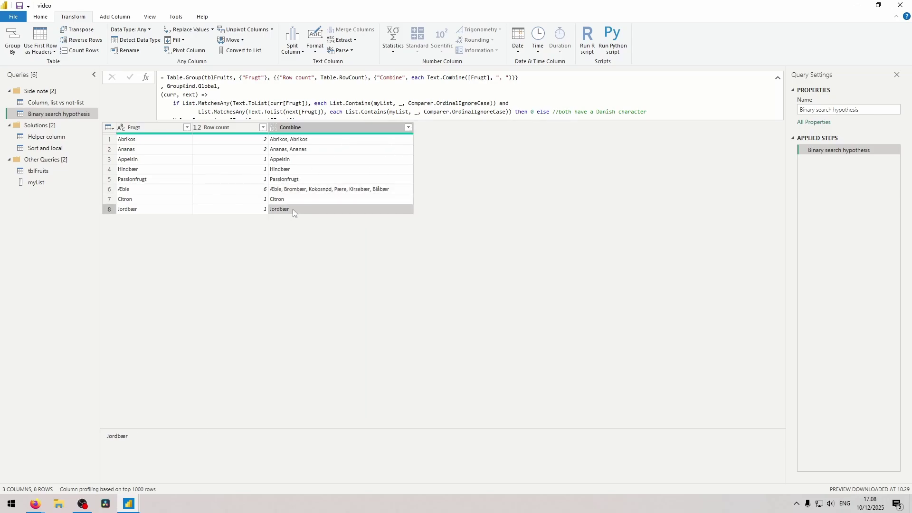
click(298, 170)
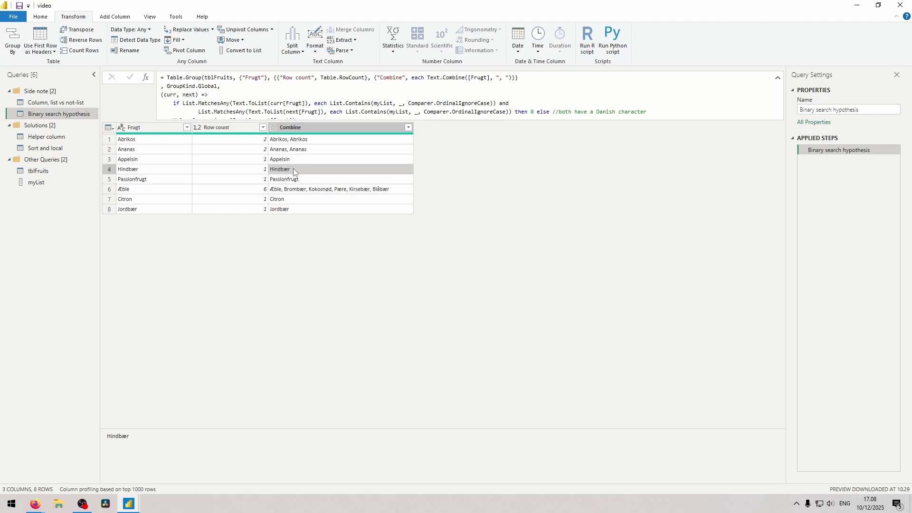
click(302, 210)
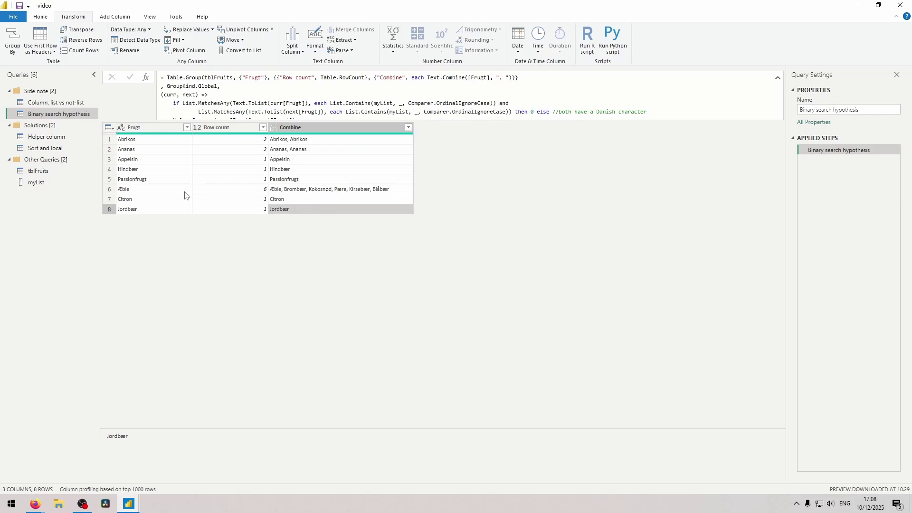
click(141, 190)
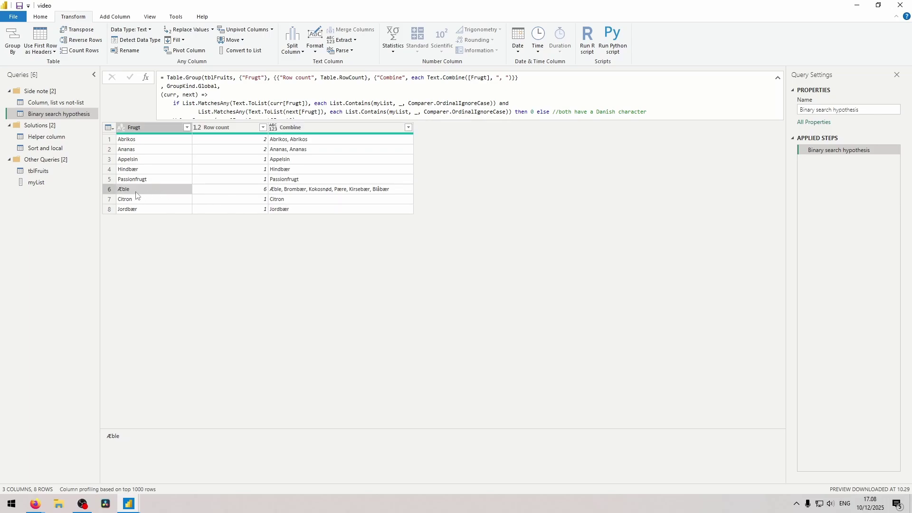
click(284, 169)
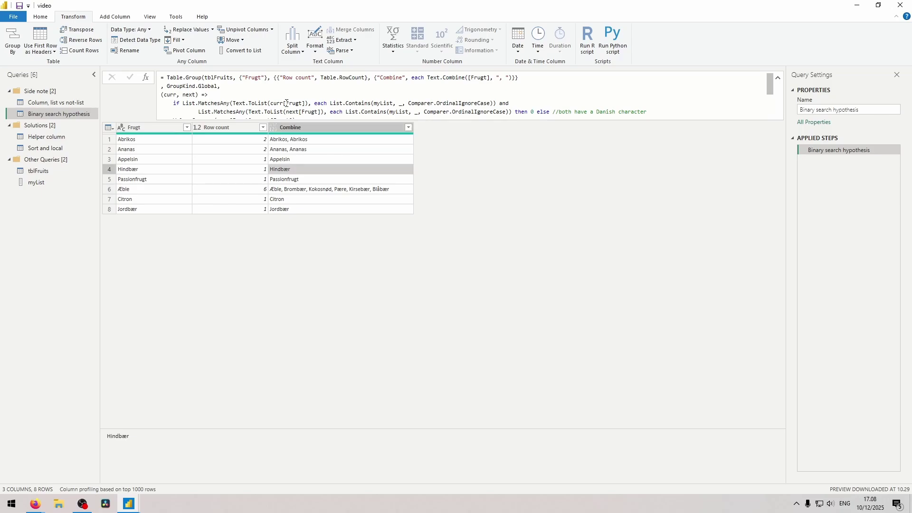
scroll(266, 100, down, 1)
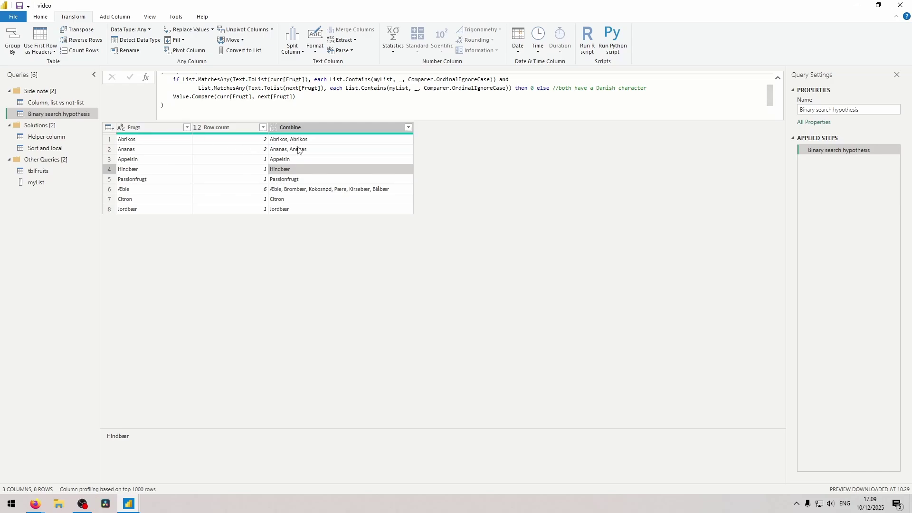
scroll(237, 100, up, 1)
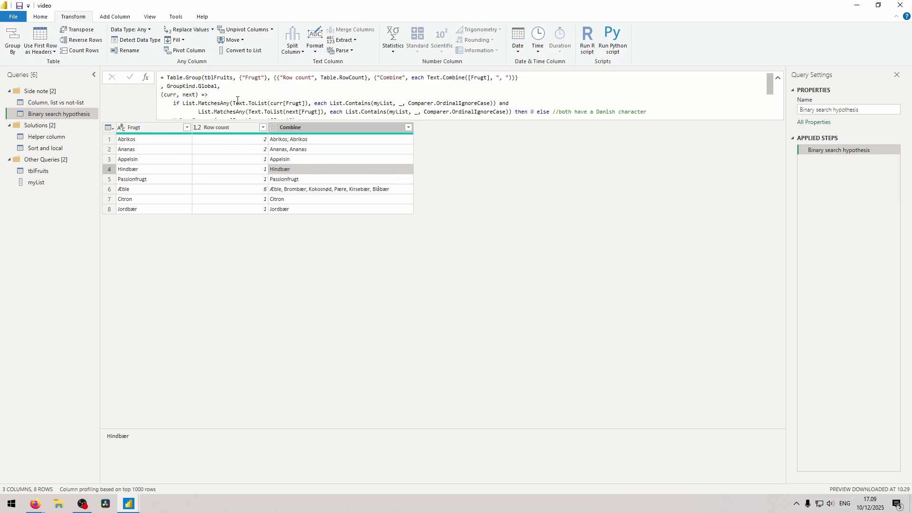
Step: Review the comparer's if expression and the {"Frugt"} key against the Hindbær, Abrikos, Ananas and Æble groups
drag(172, 100, 295, 117)
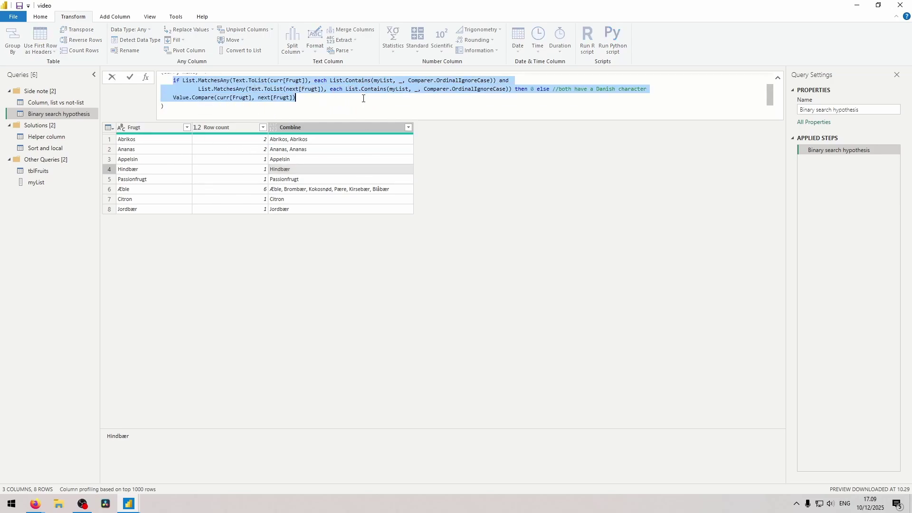
scroll(247, 76, up, 1)
drag(239, 77, 270, 78)
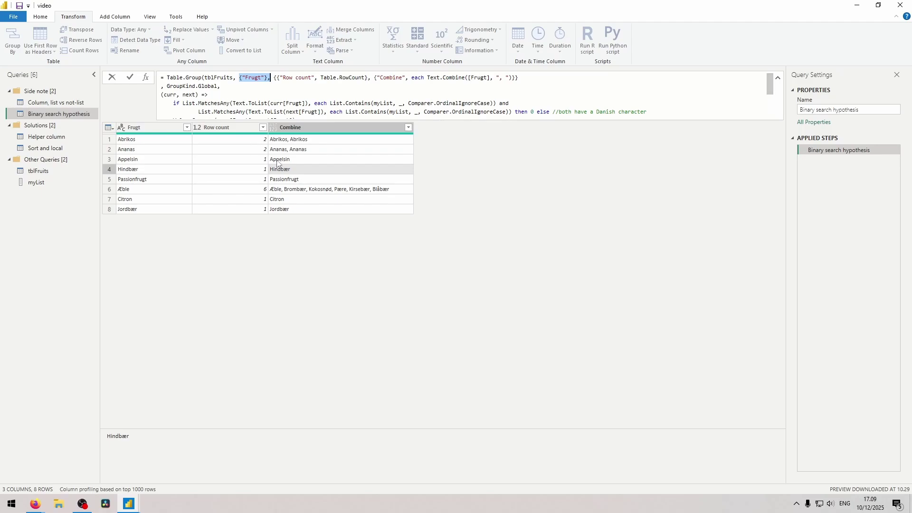
click(300, 171)
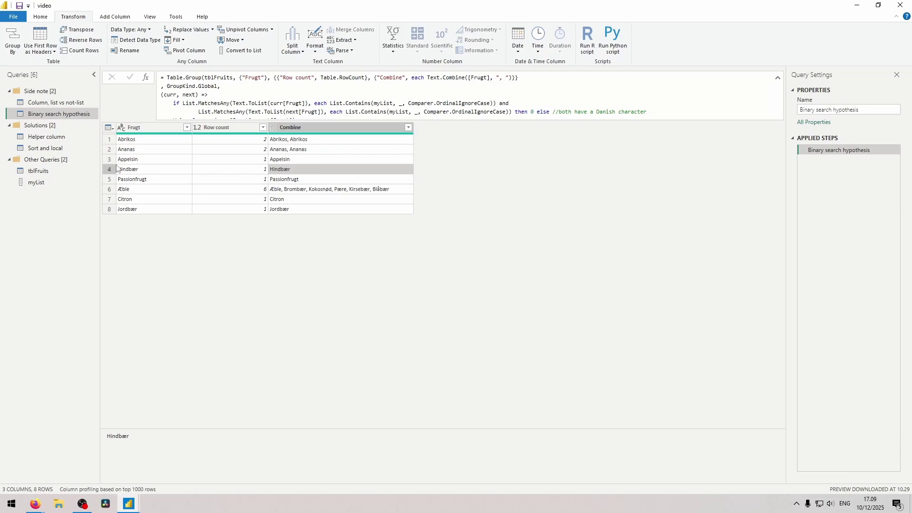
click(128, 140)
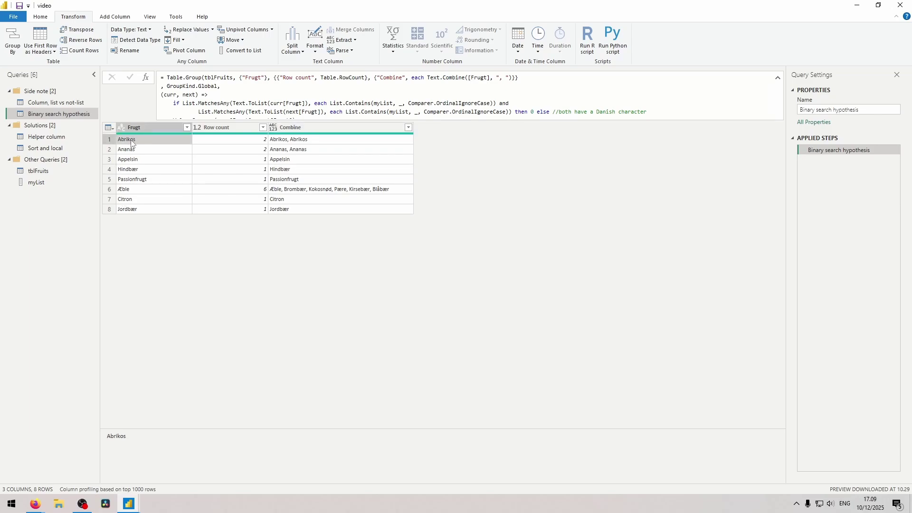
click(133, 150)
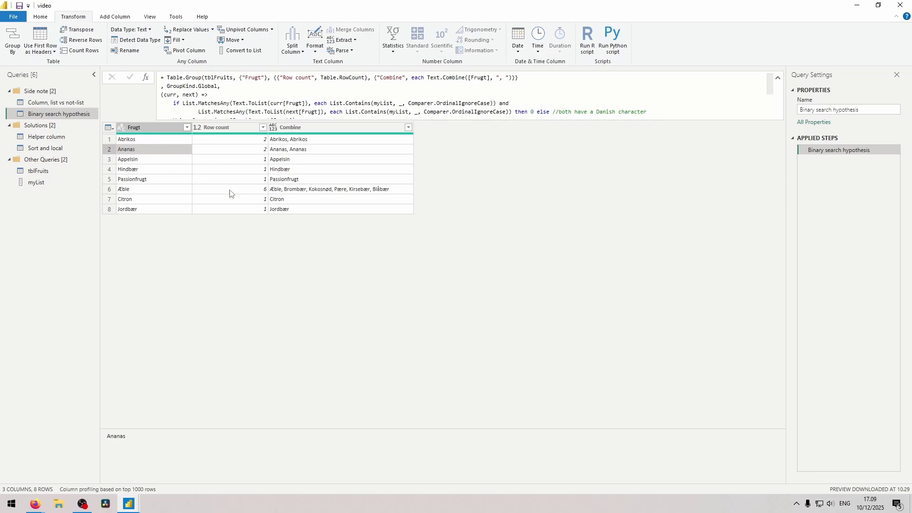
click(138, 191)
Step: Open the tblFruits query and check the original row order of Hindbær and Æble
click(66, 170)
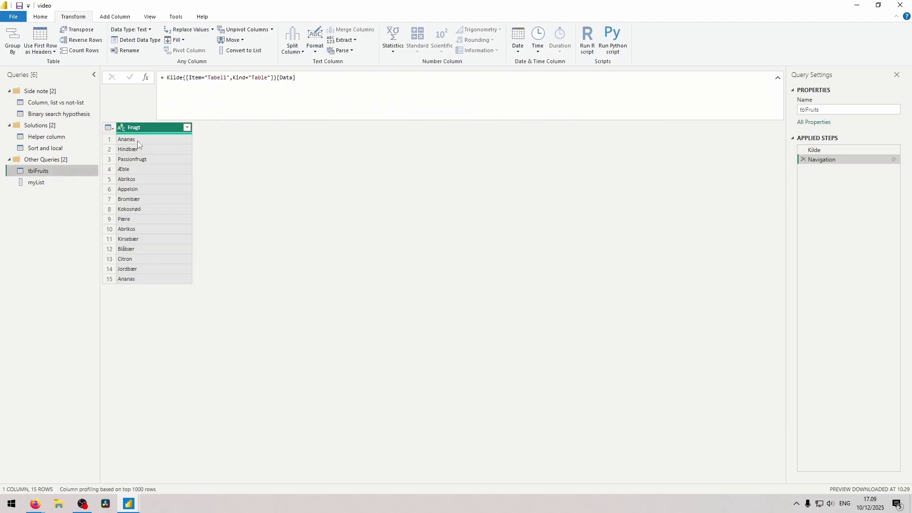
click(130, 169)
click(129, 150)
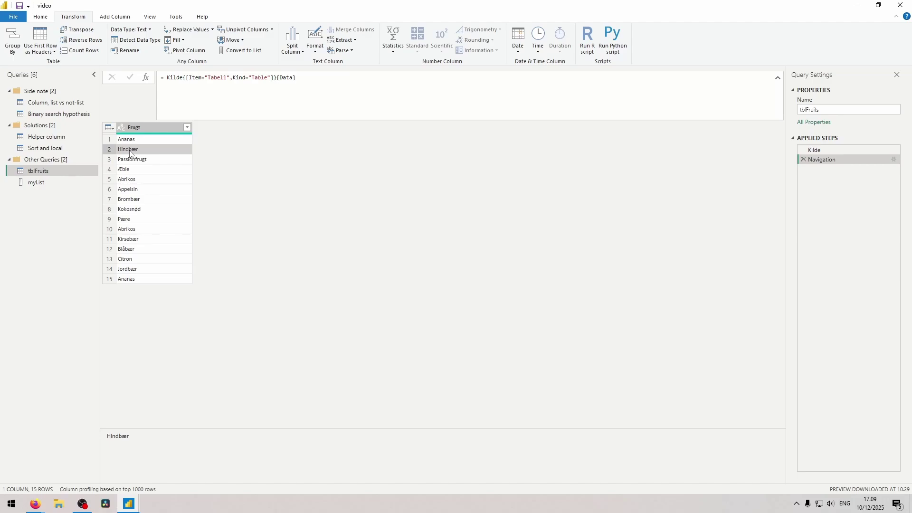
click(131, 171)
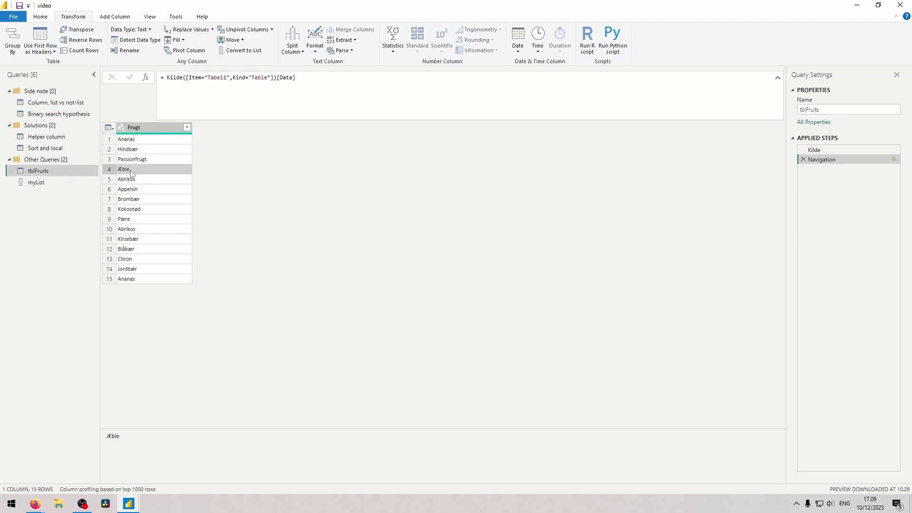
Step: Trace the original order of the Ananas, Hindbær, Passionfrugt, Æble and Brombær rows in tblFruits, comparing Æble with Brombær
click(133, 140)
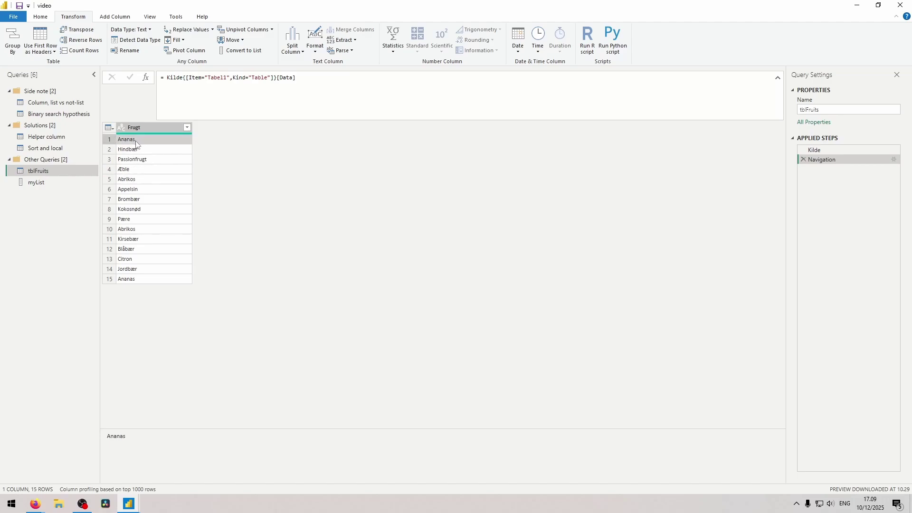
click(143, 150)
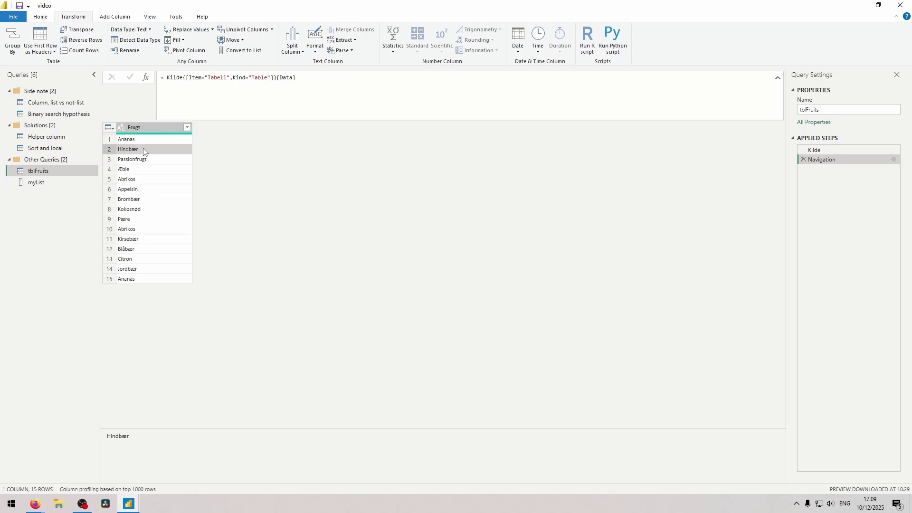
click(155, 160)
click(132, 170)
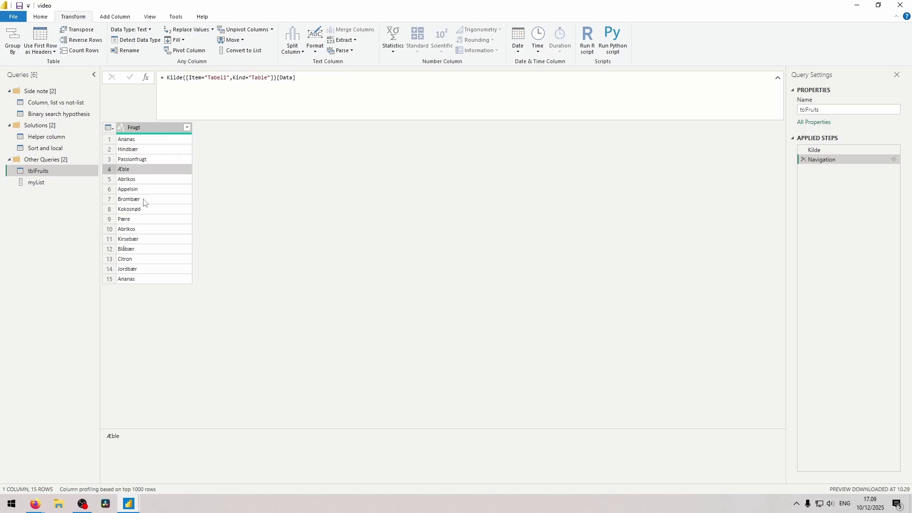
click(133, 200)
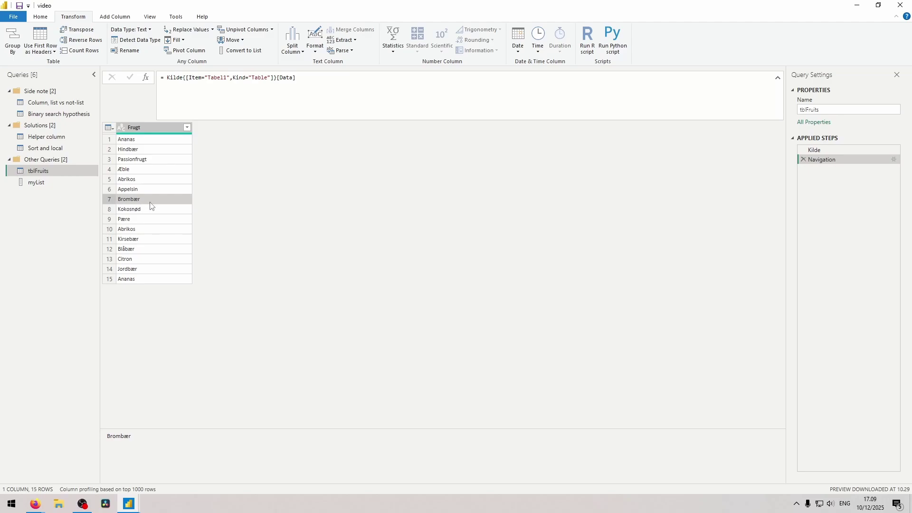
click(132, 170)
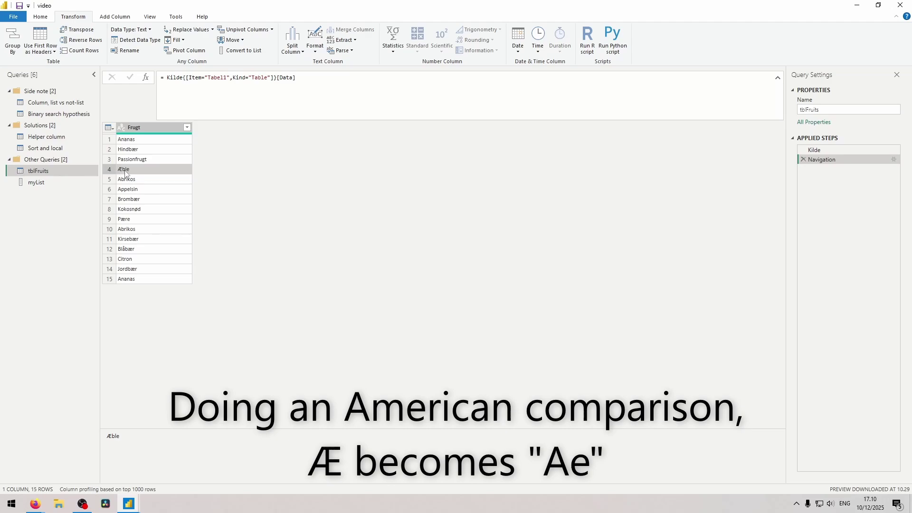
click(120, 203)
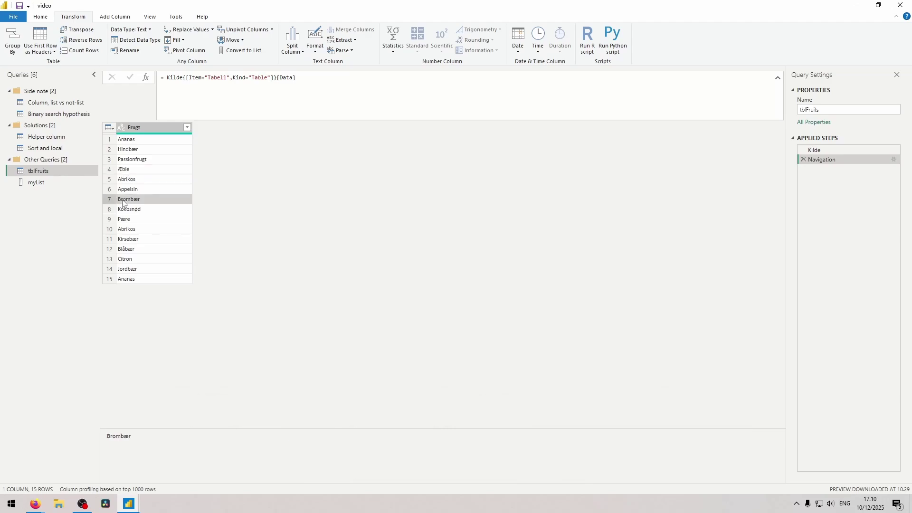
click(122, 174)
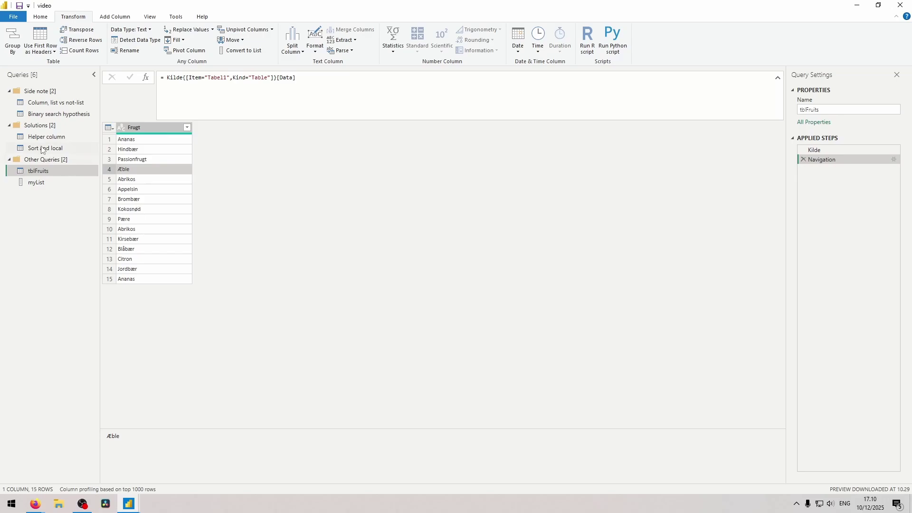
Step: Open the Binary search hypothesis query and review the {"Frugt"} key and the List.MatchesAny condition in its comparer
click(57, 114)
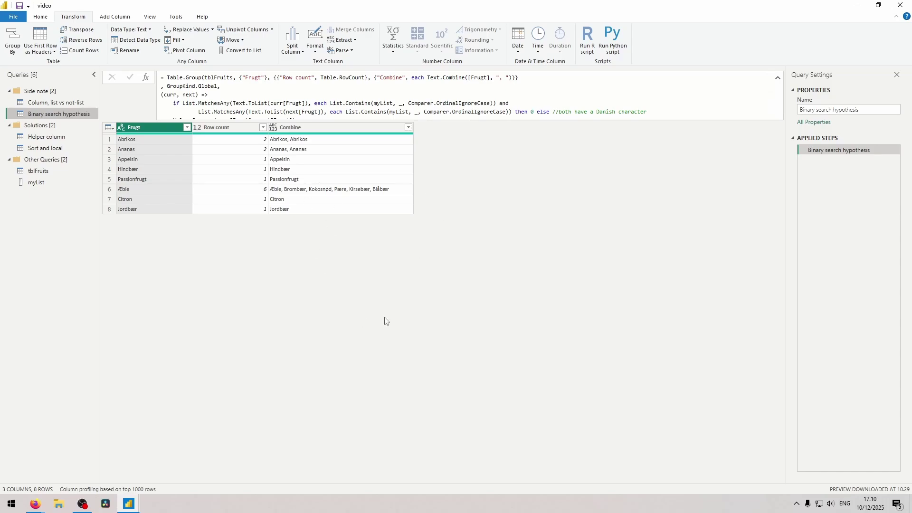
drag(238, 78, 268, 77)
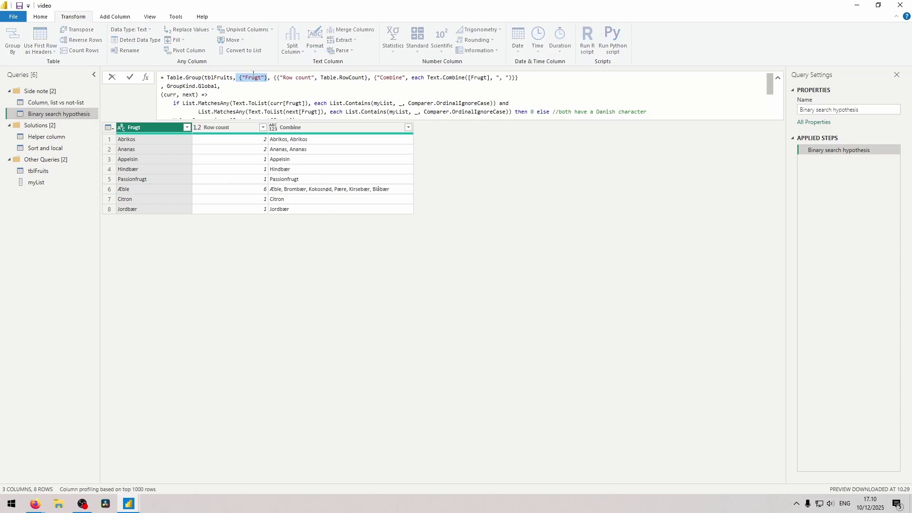
click(218, 103)
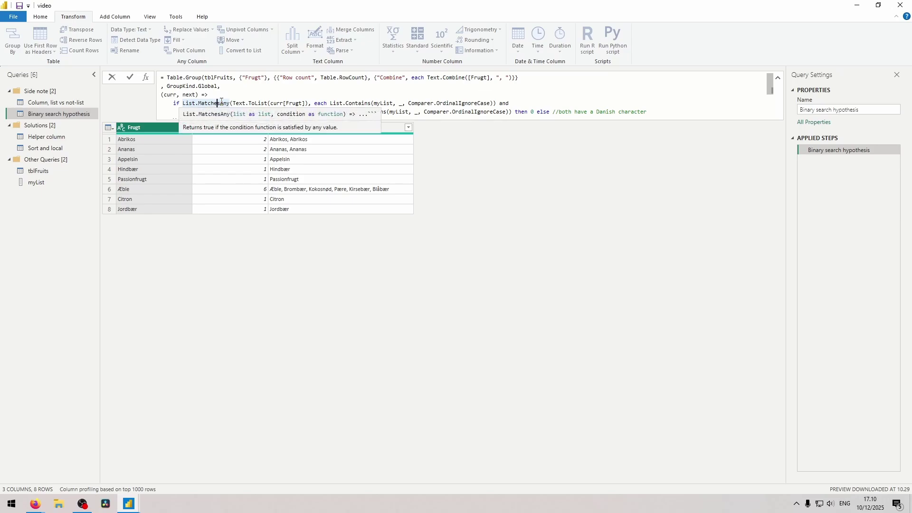
Step: Compare the grouped results of the Helper column and Sort and local queries, reading the latter's GroupKind.Local comparer to its end
click(38, 137)
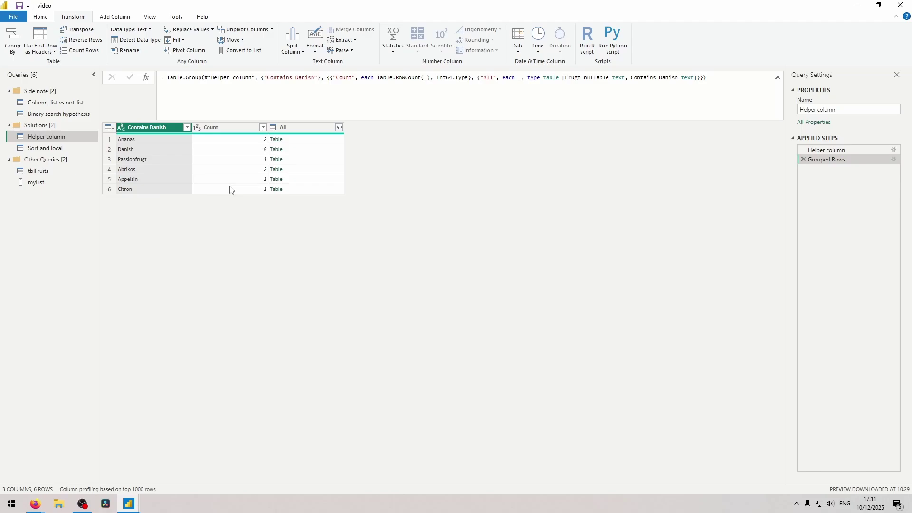
click(65, 148)
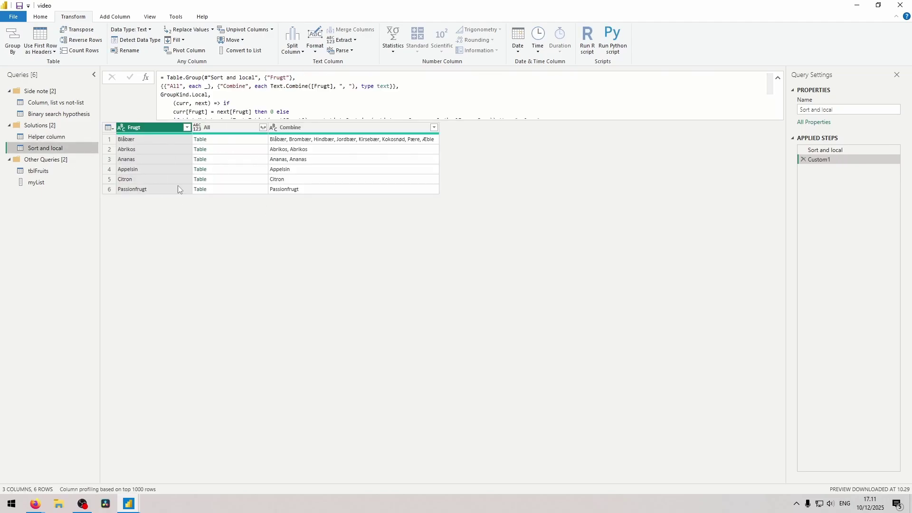
click(191, 111)
click(148, 151)
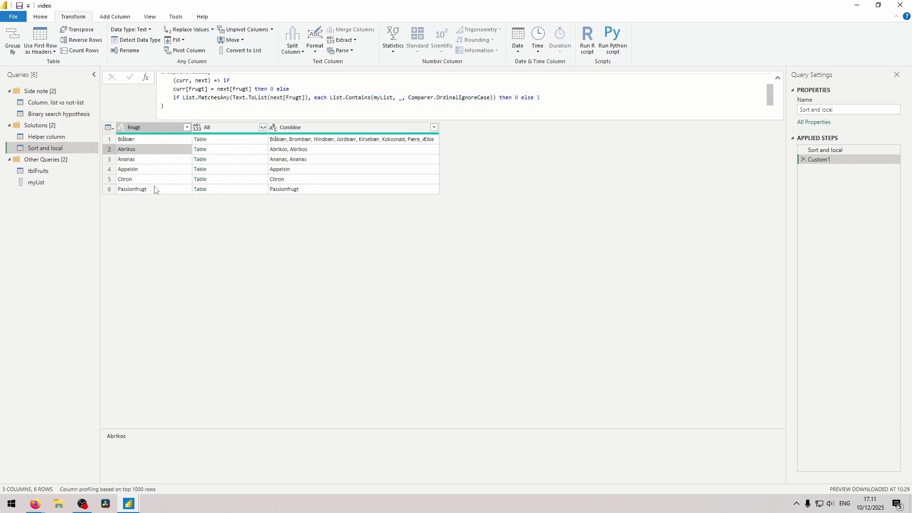
click(66, 133)
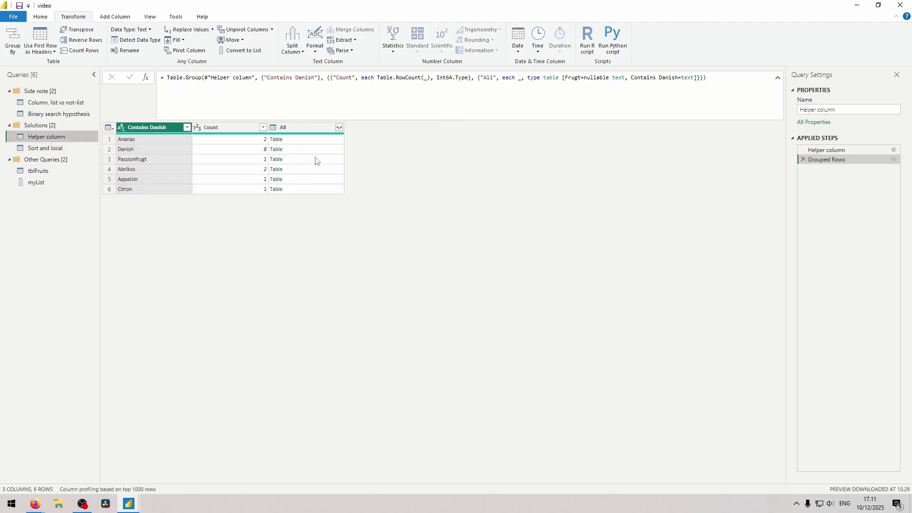